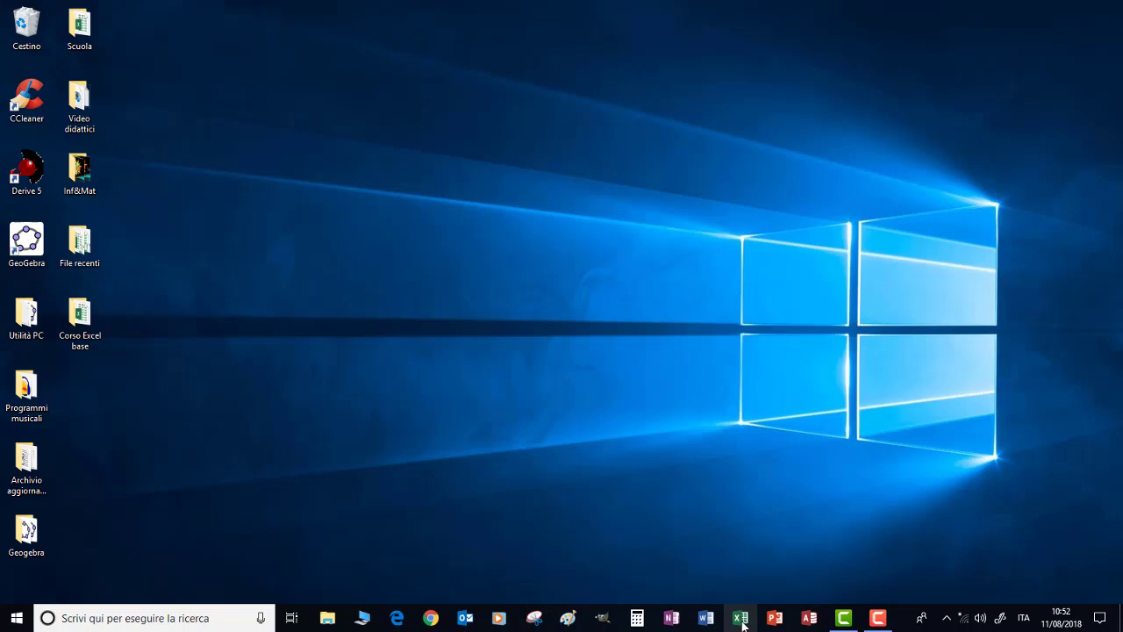
- Search Windows for Excel using the text "exc"
click(742, 625)
click(72, 618)
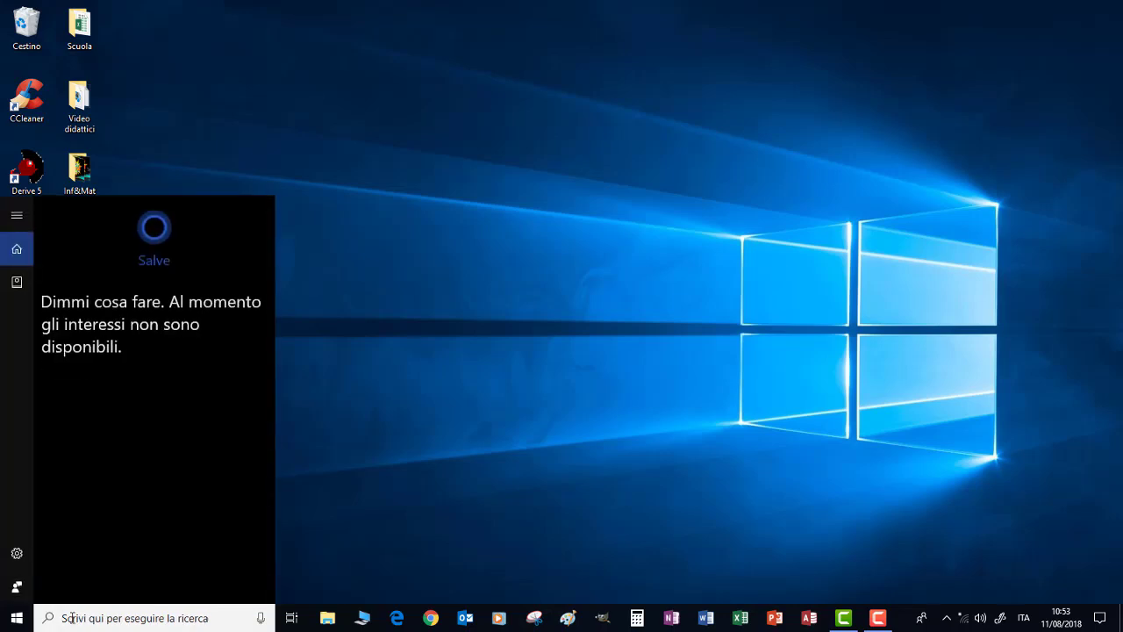
text(exc)
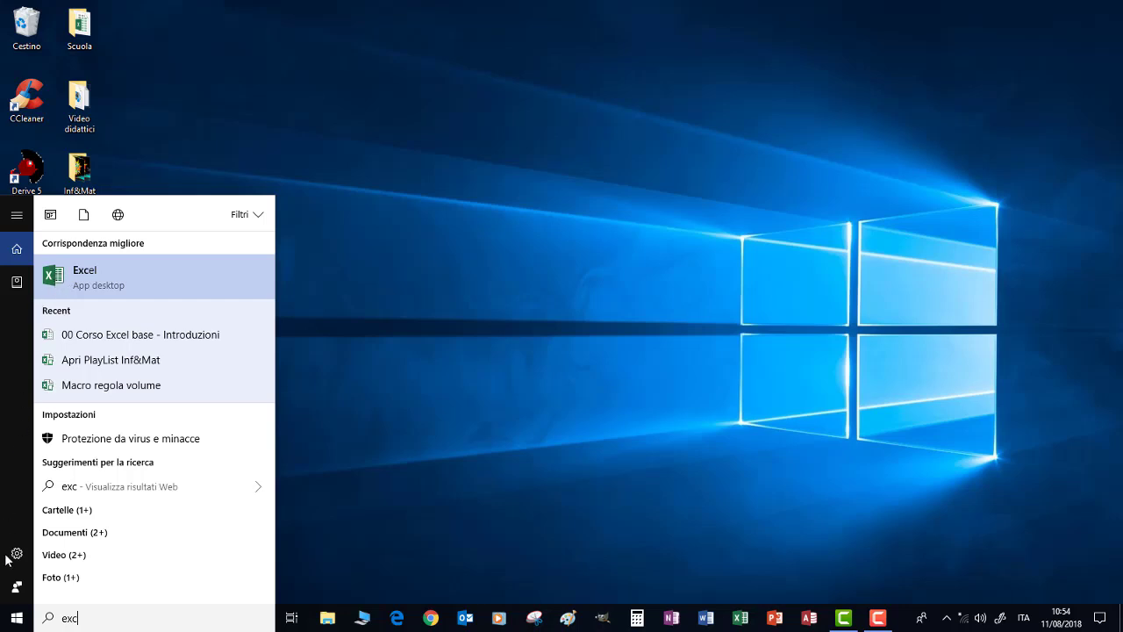
- Find Excel in the Start list of installed apps and examine its additional options without choosing one
click(17, 621)
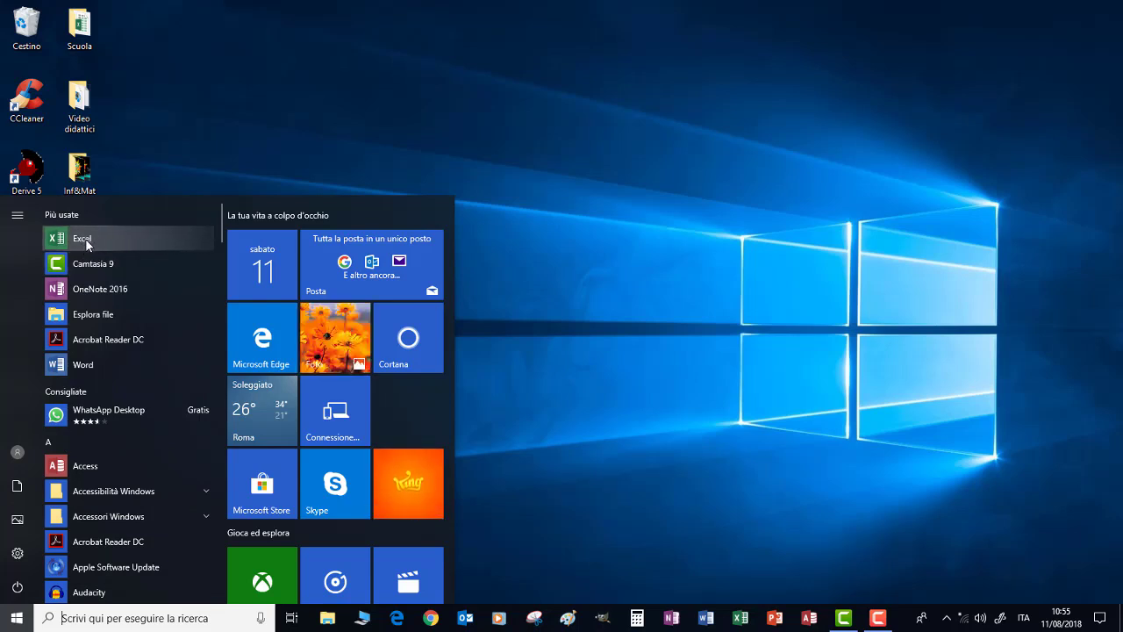
scroll(101, 321, down, 5)
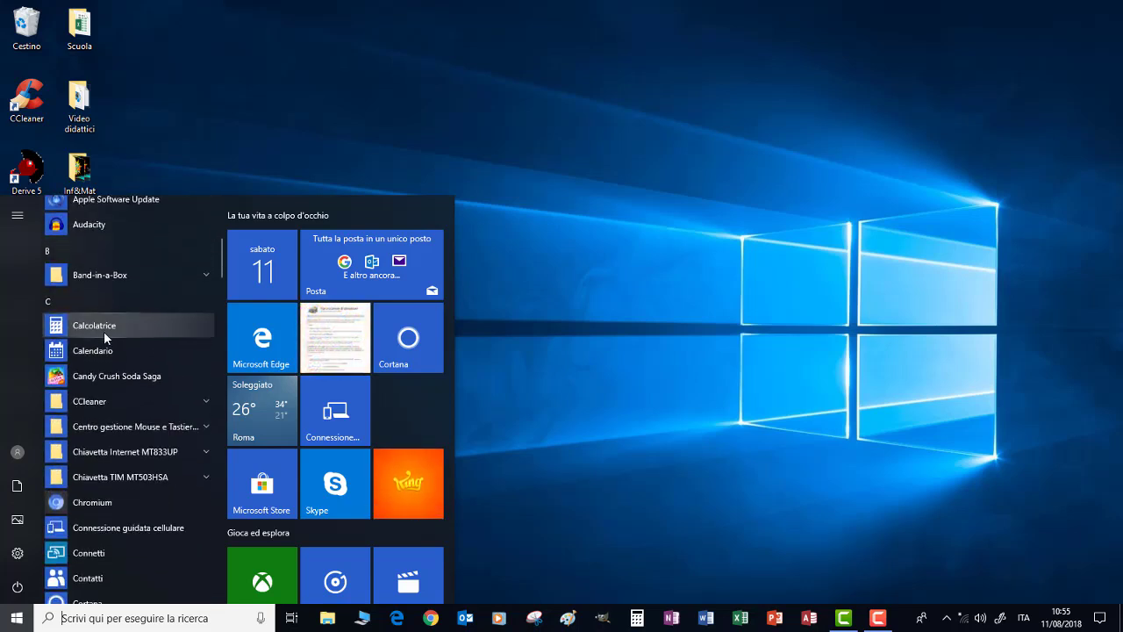
scroll(104, 331, down, 5)
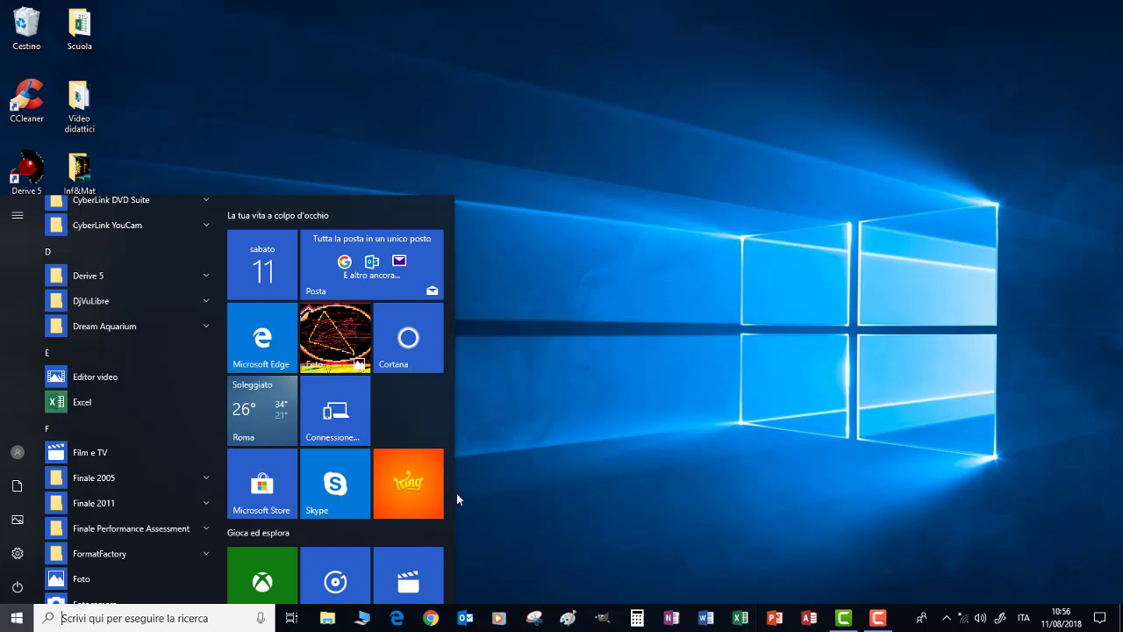
right_click(90, 396)
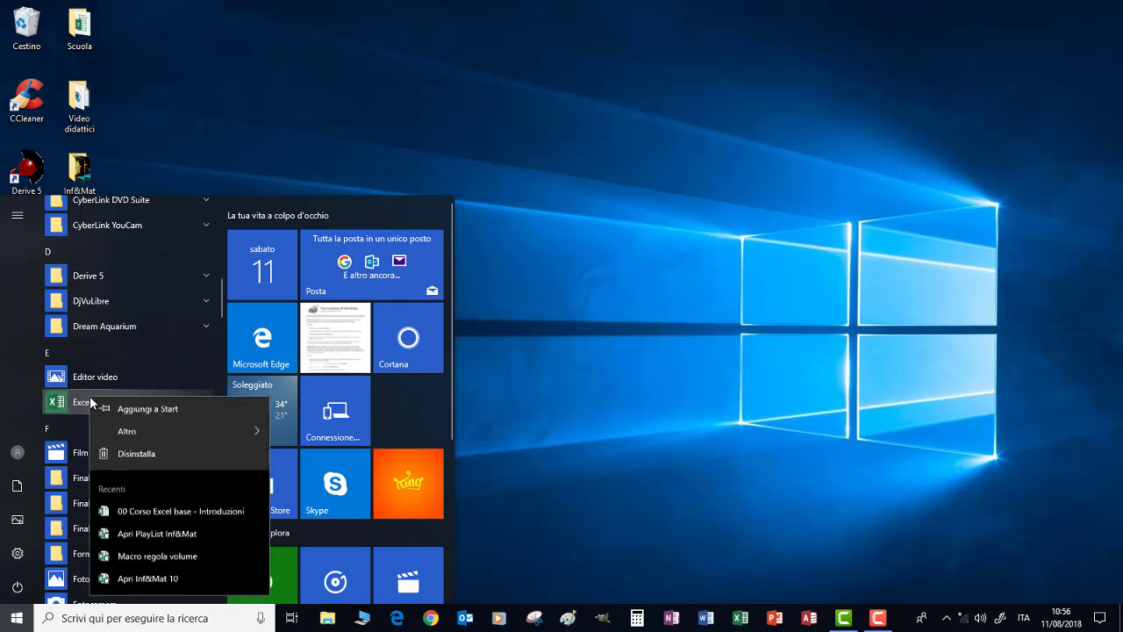
mouse_move(156, 436)
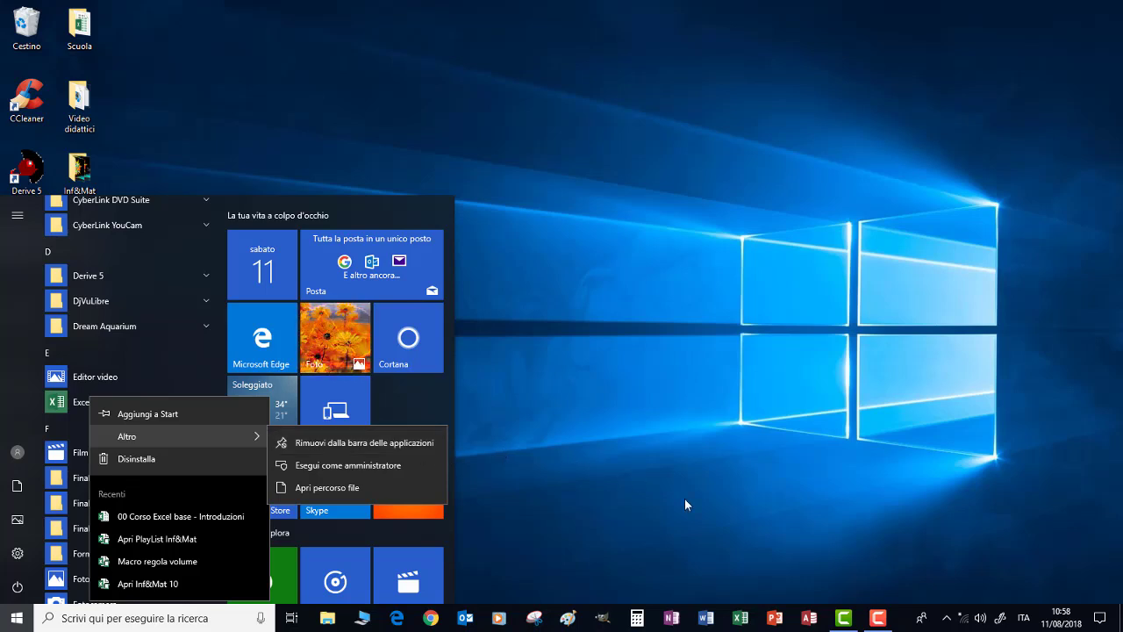
click(706, 513)
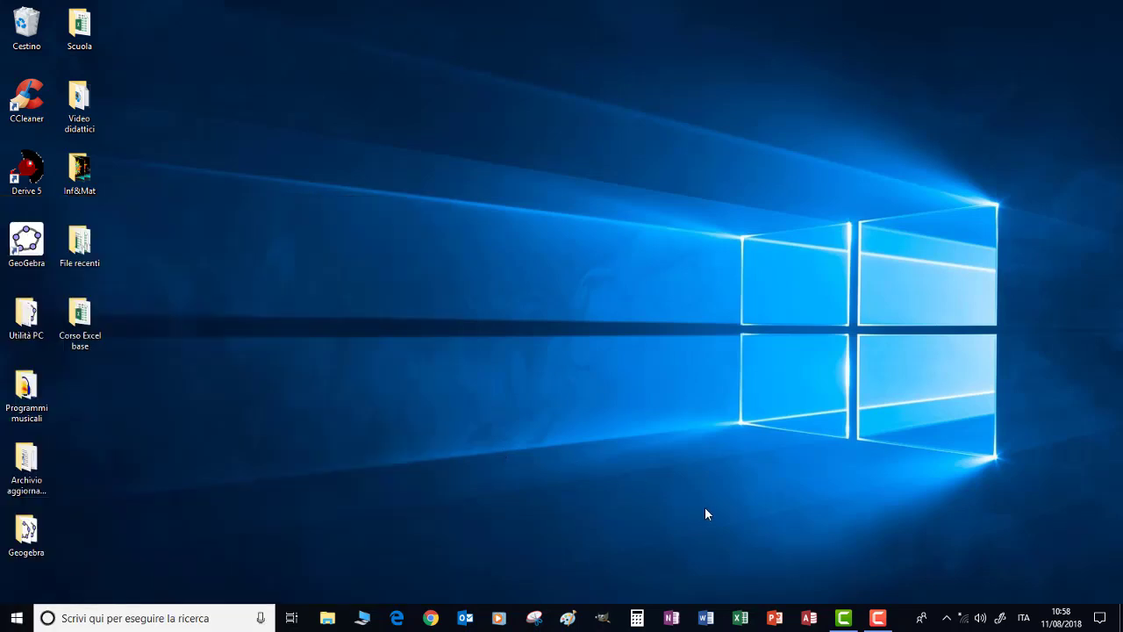
- Launch Excel and create a blank workbook
click(740, 619)
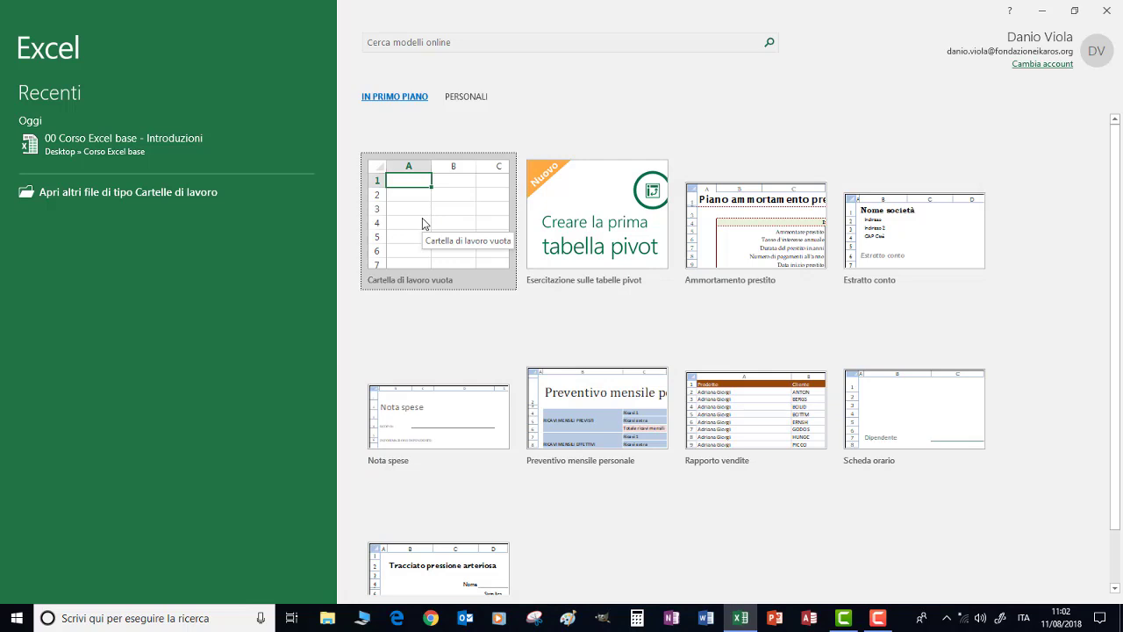
click(422, 220)
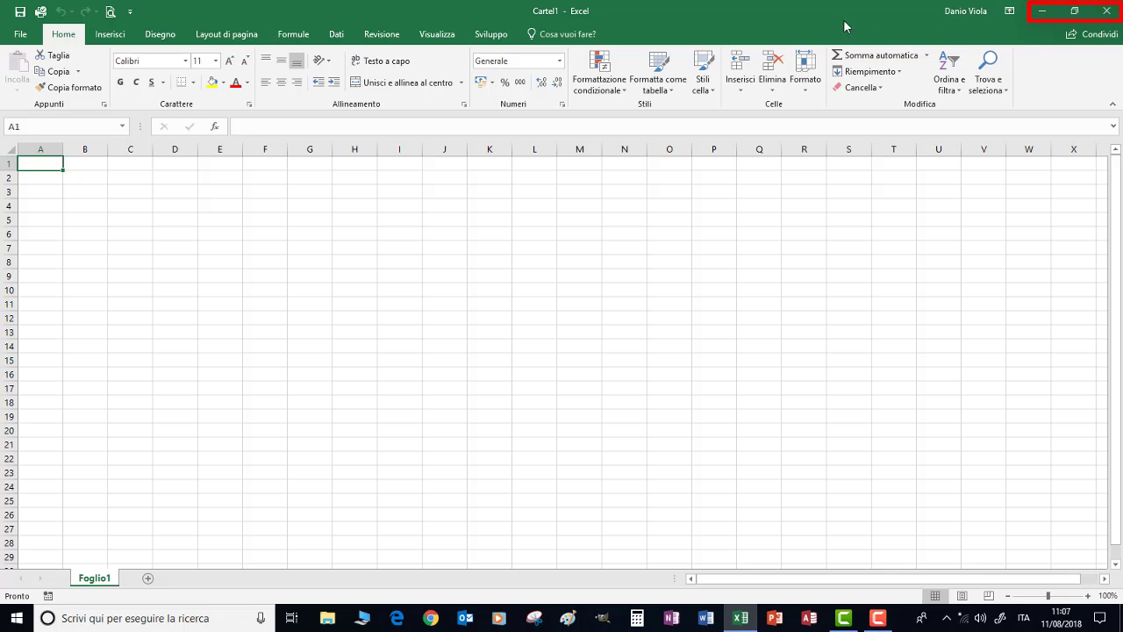
- Set the ribbon to hide automatically and return it to showing tabs and commands
click(1010, 10)
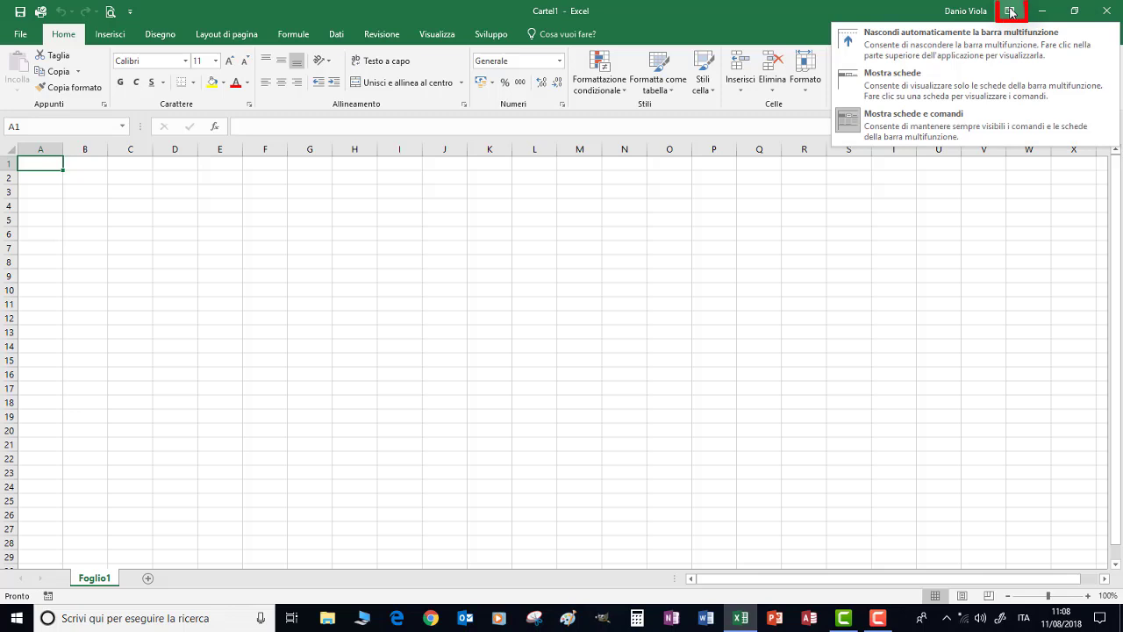
click(902, 42)
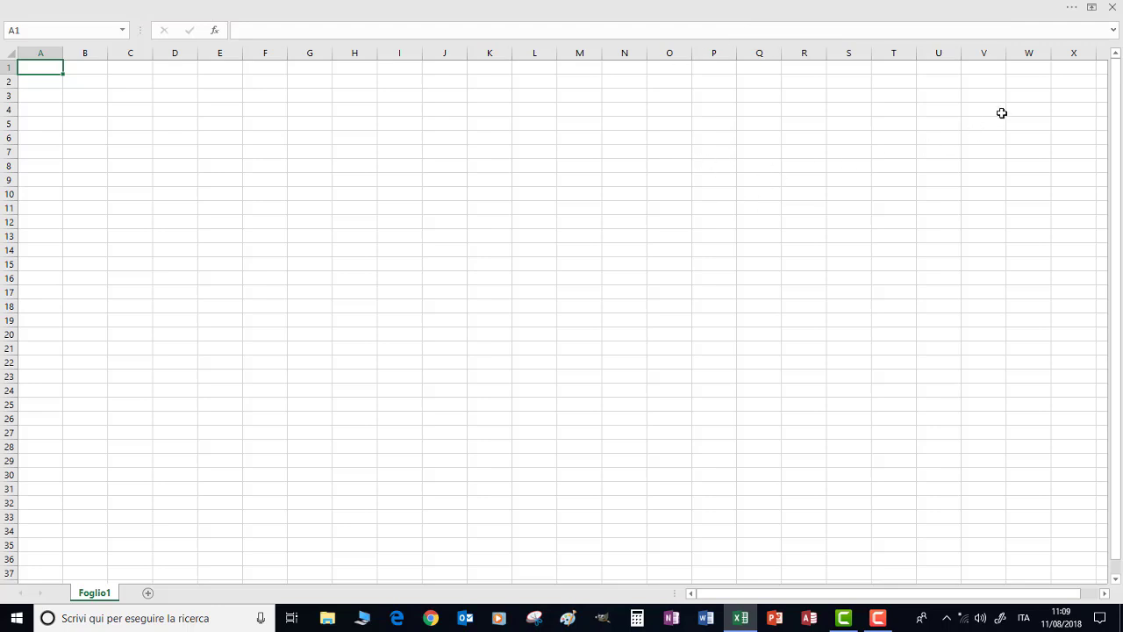
click(1091, 11)
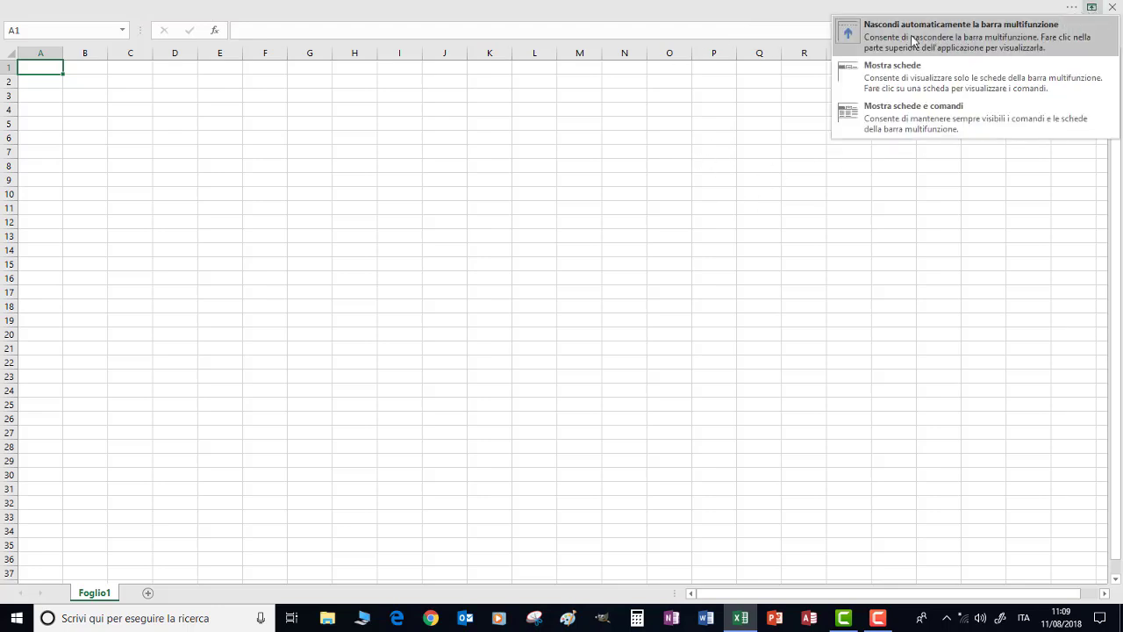
click(882, 121)
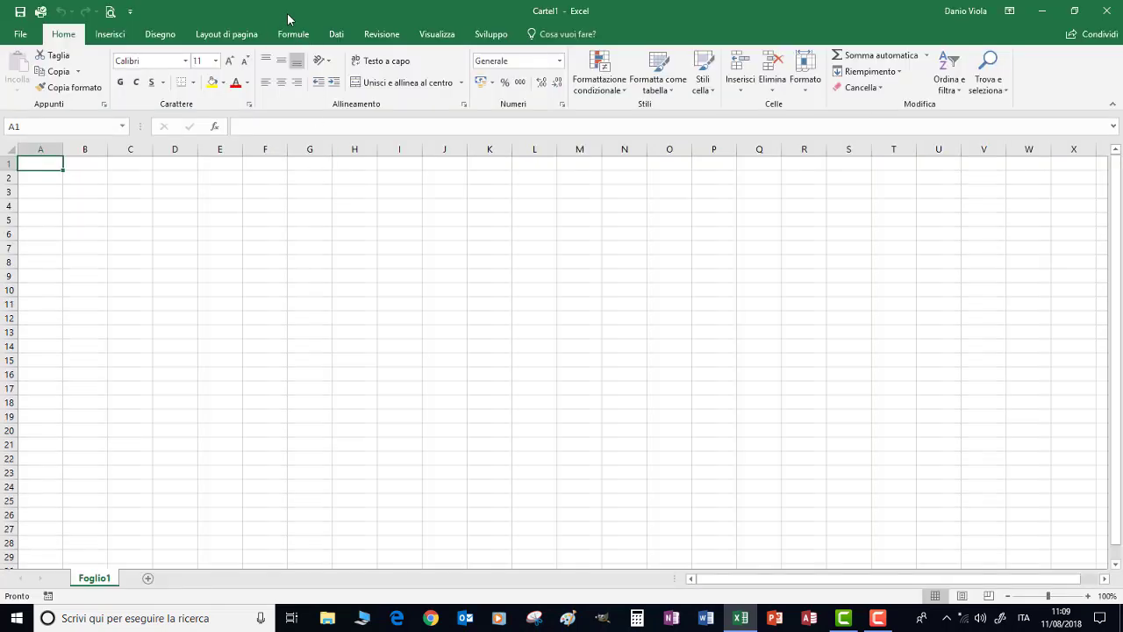
- Examine the ribbon commands under Inserisci, Disegno, Layout di pagina, Formule, Dati, Revisione and Visualizza
click(110, 34)
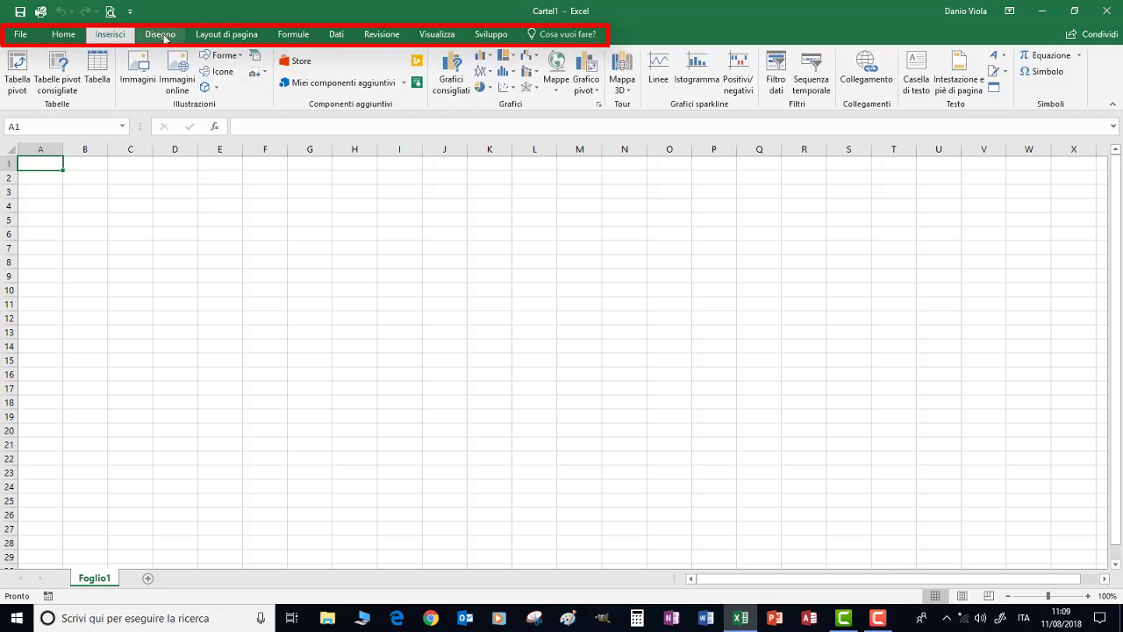
click(162, 35)
click(239, 37)
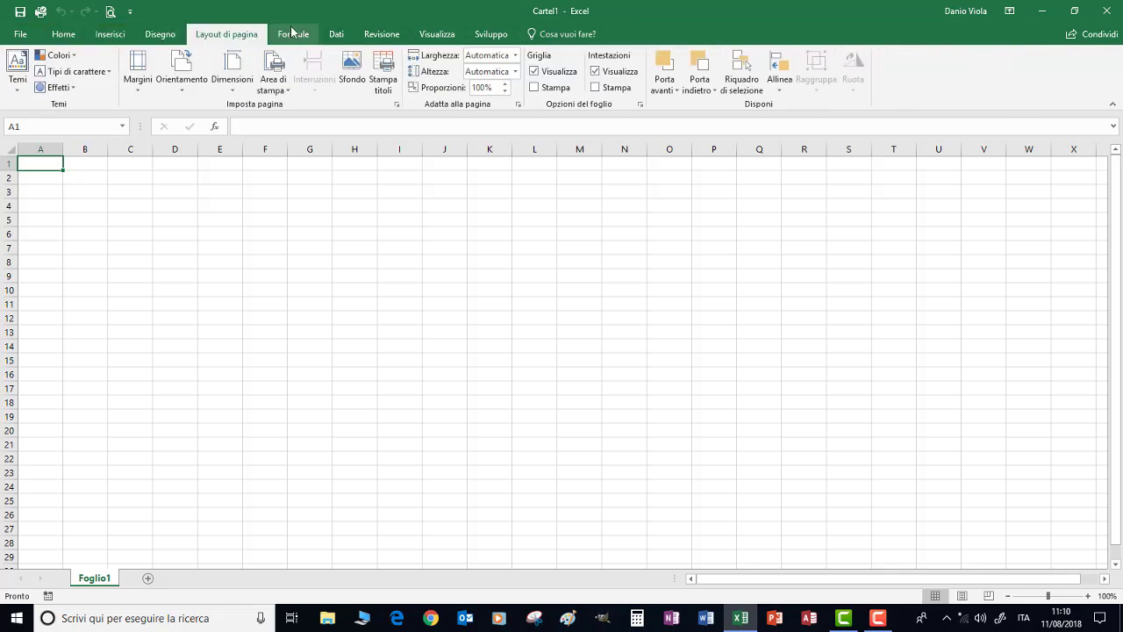
click(292, 34)
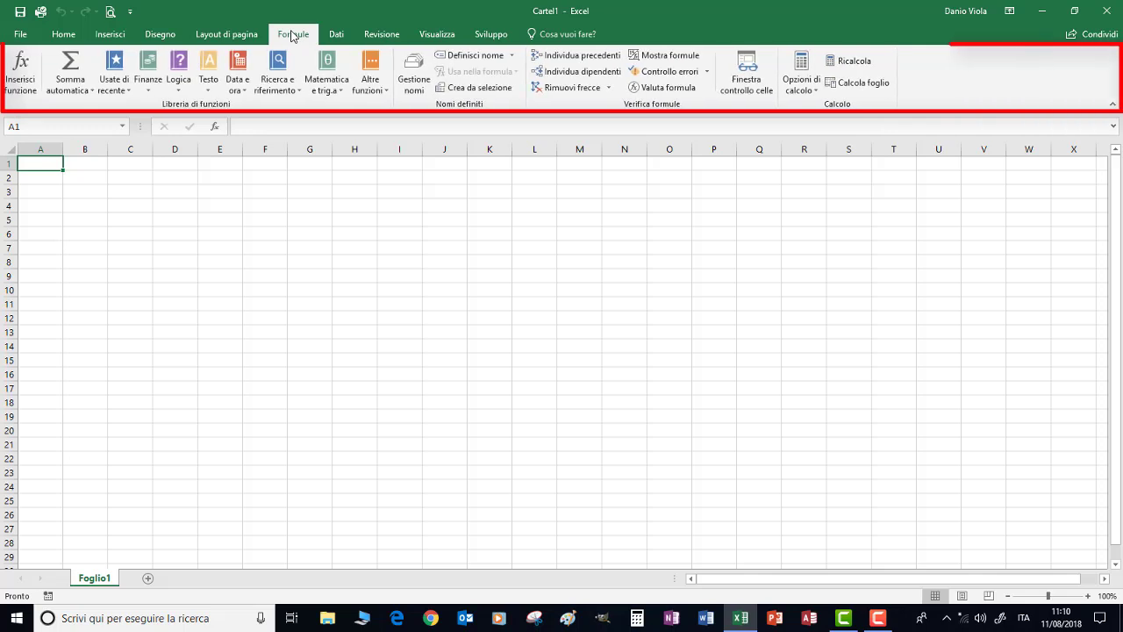
click(335, 36)
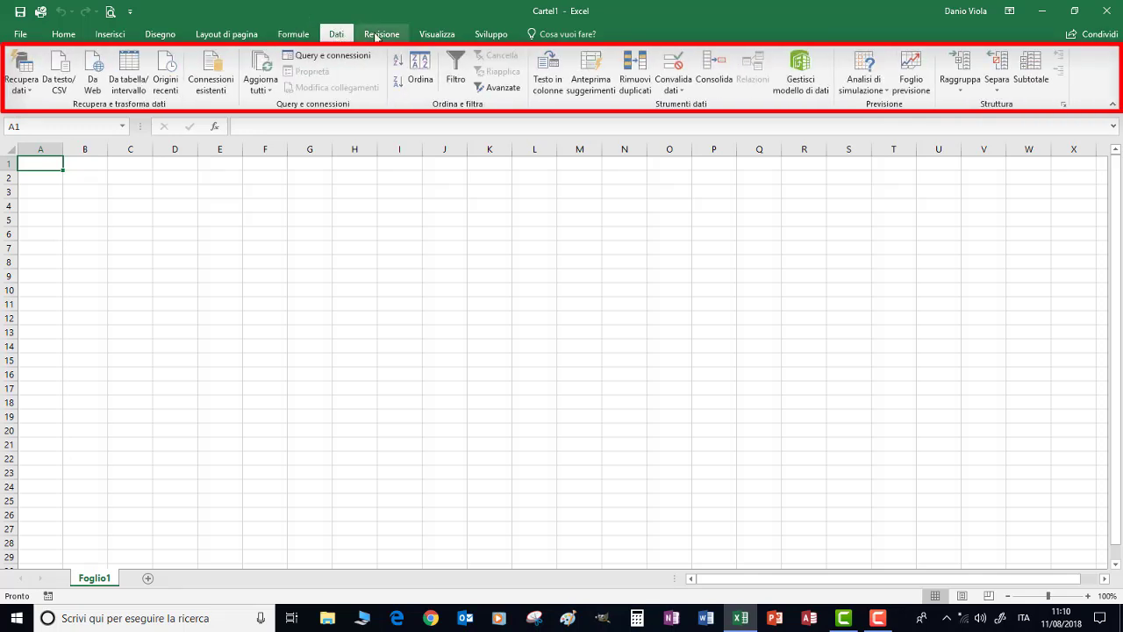
click(377, 36)
click(430, 35)
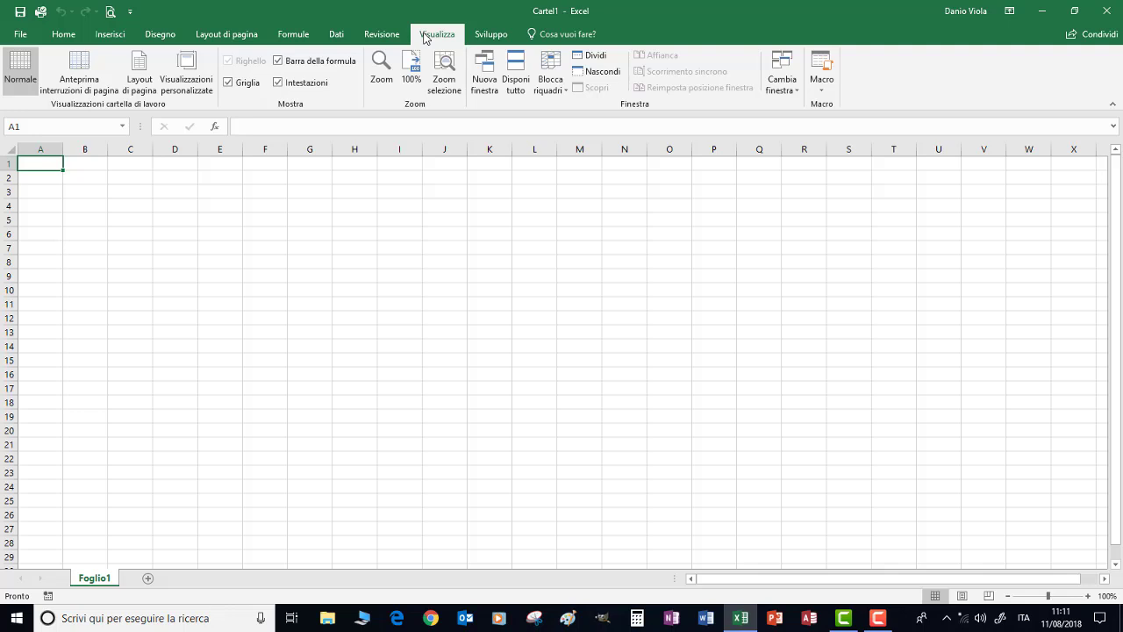
- Collapse the ribbon to its tab names only and expand it again
double_click(424, 35)
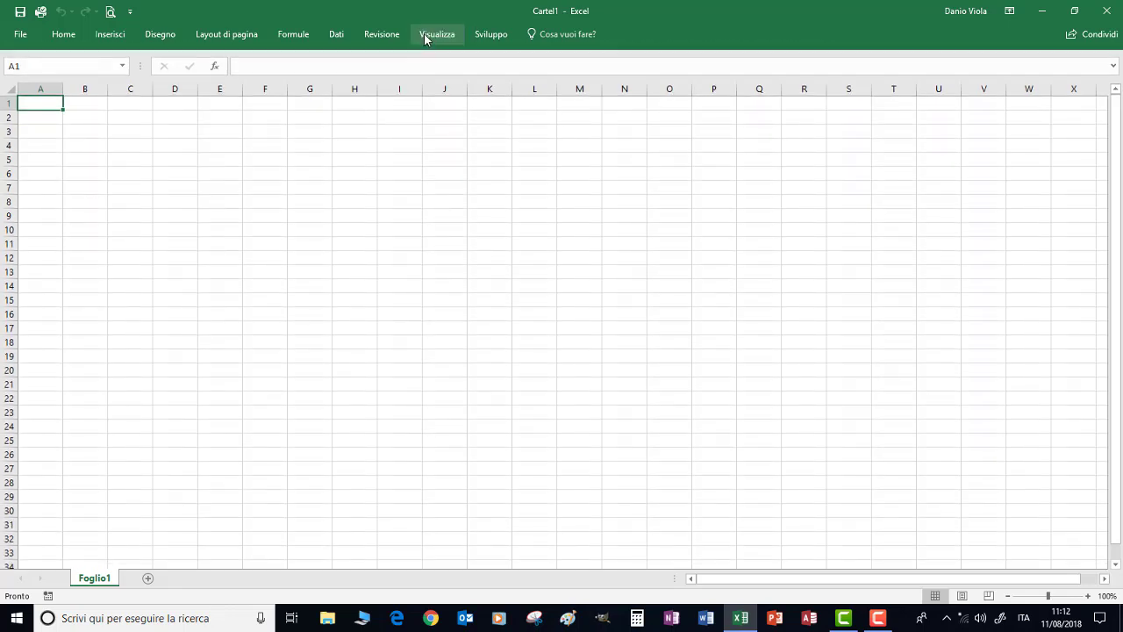
double_click(425, 35)
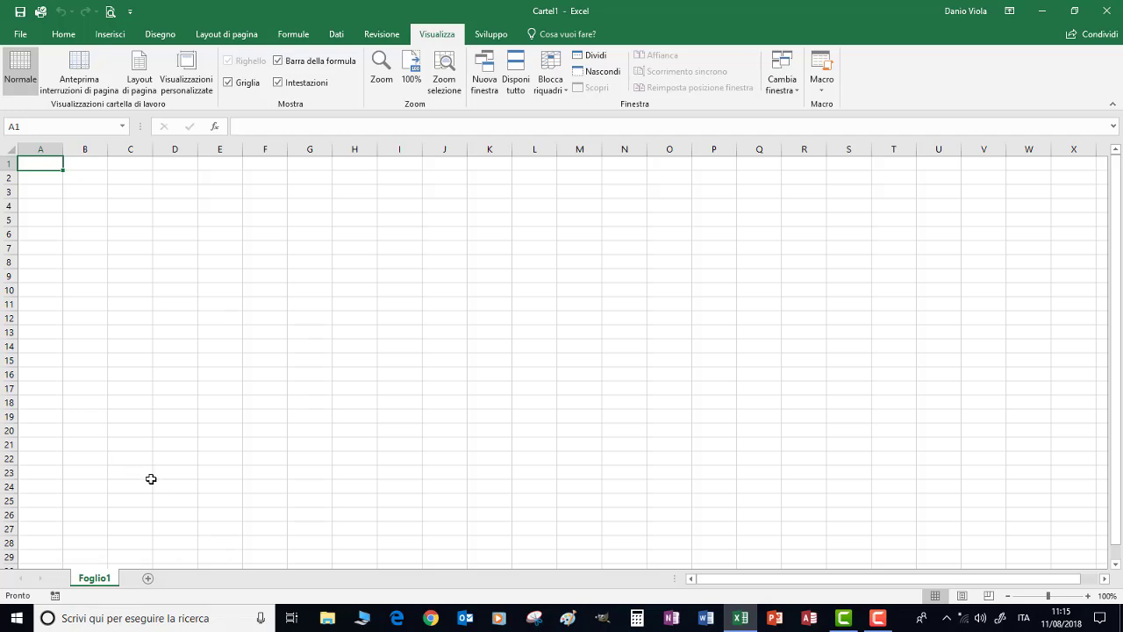
- Add three new worksheets after Foglio1 in the workbook
click(148, 579)
click(196, 579)
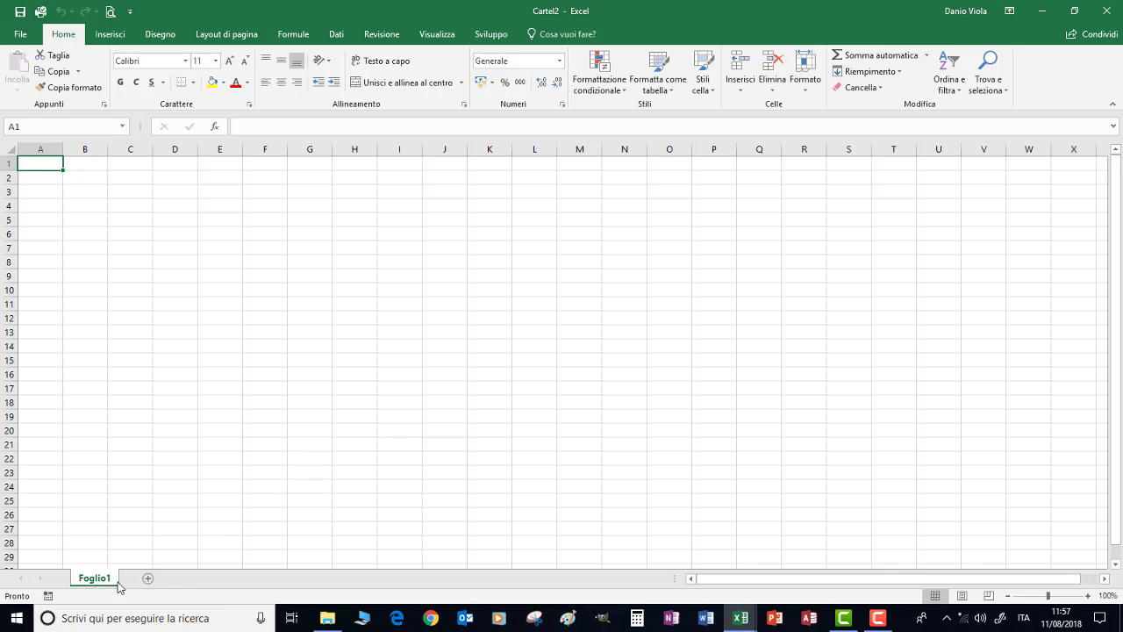
click(148, 578)
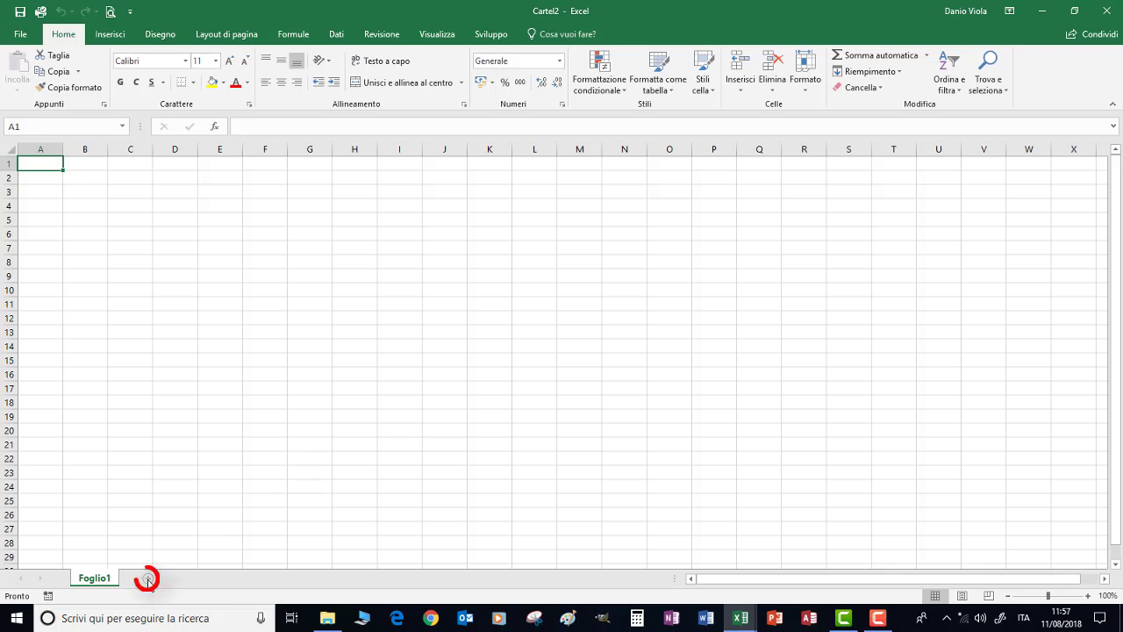
click(196, 578)
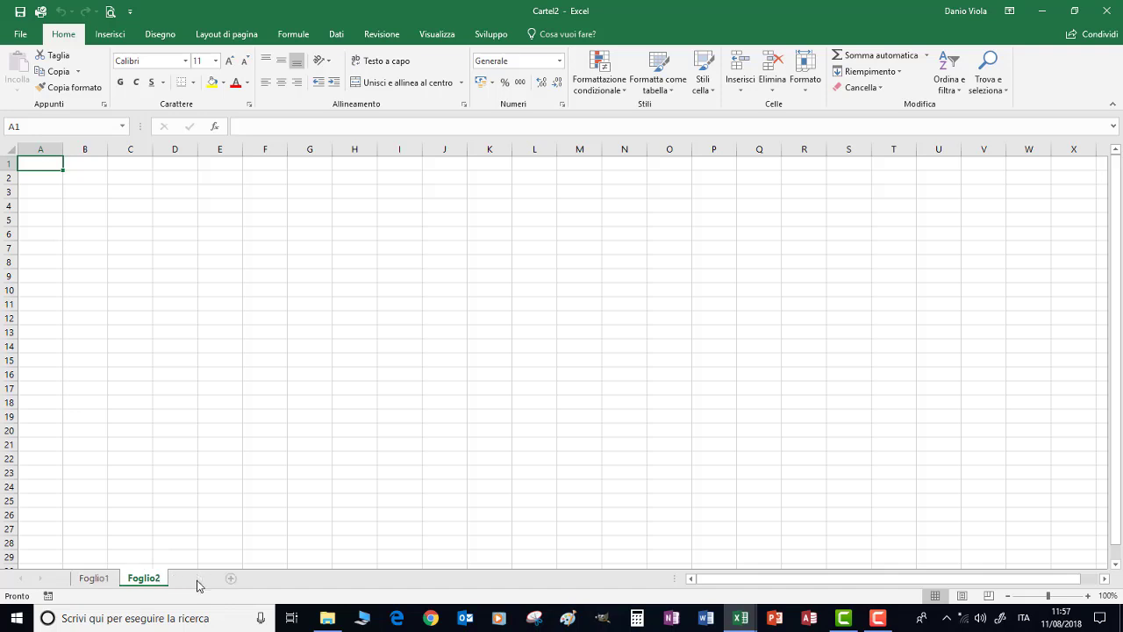
click(246, 578)
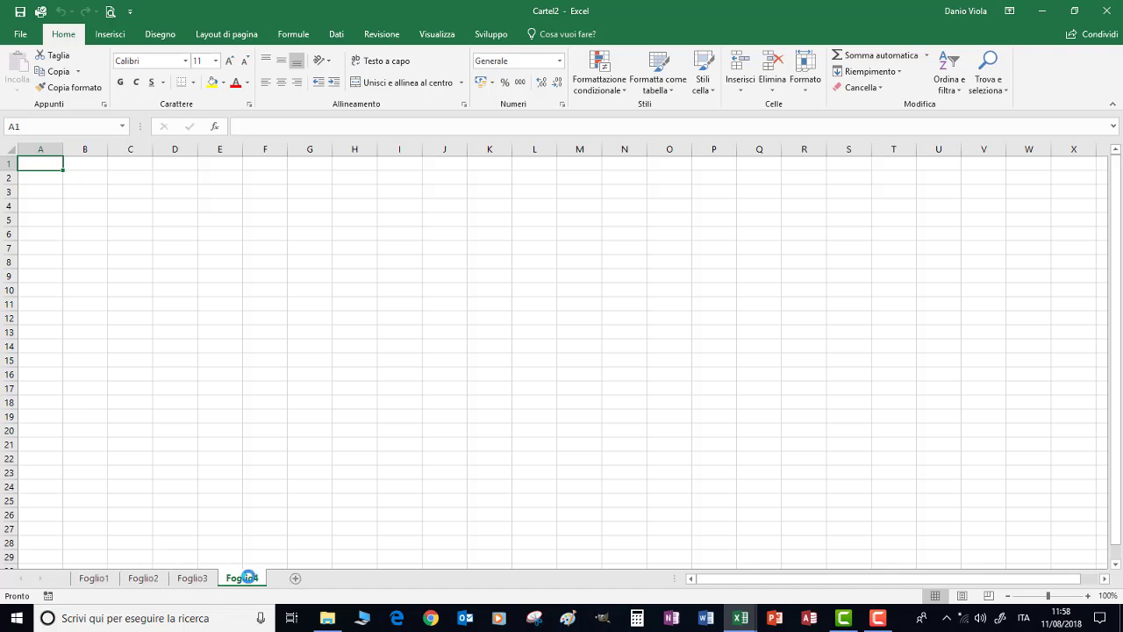
- Rename the sheet Foglio1 as "1° Trimestre"
double_click(94, 578)
text(1)
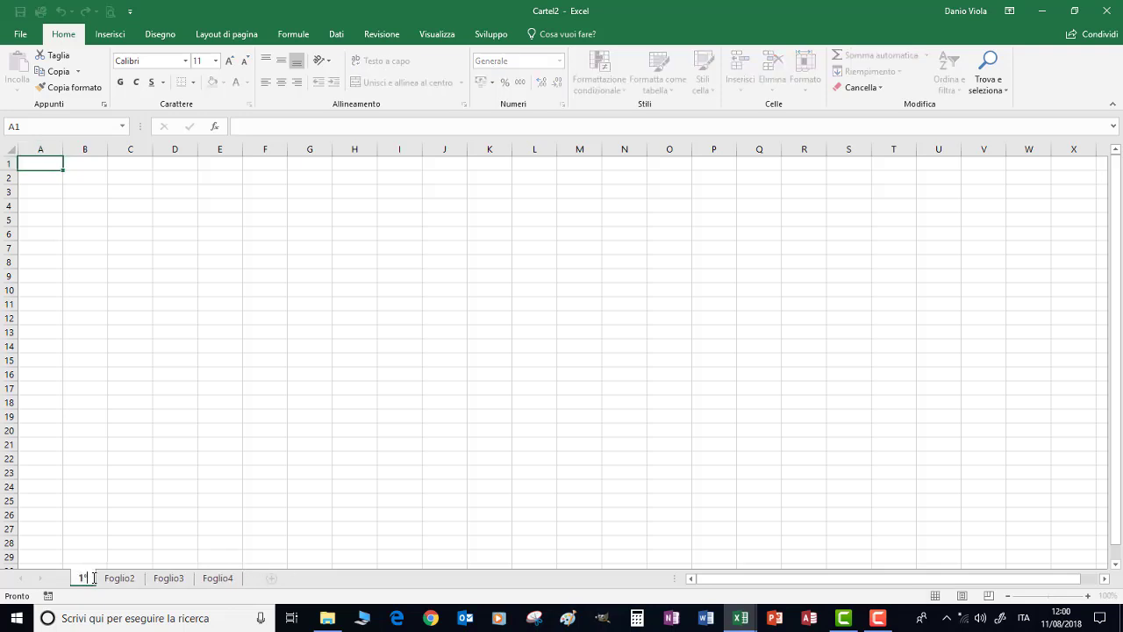
text(° Trimestre)
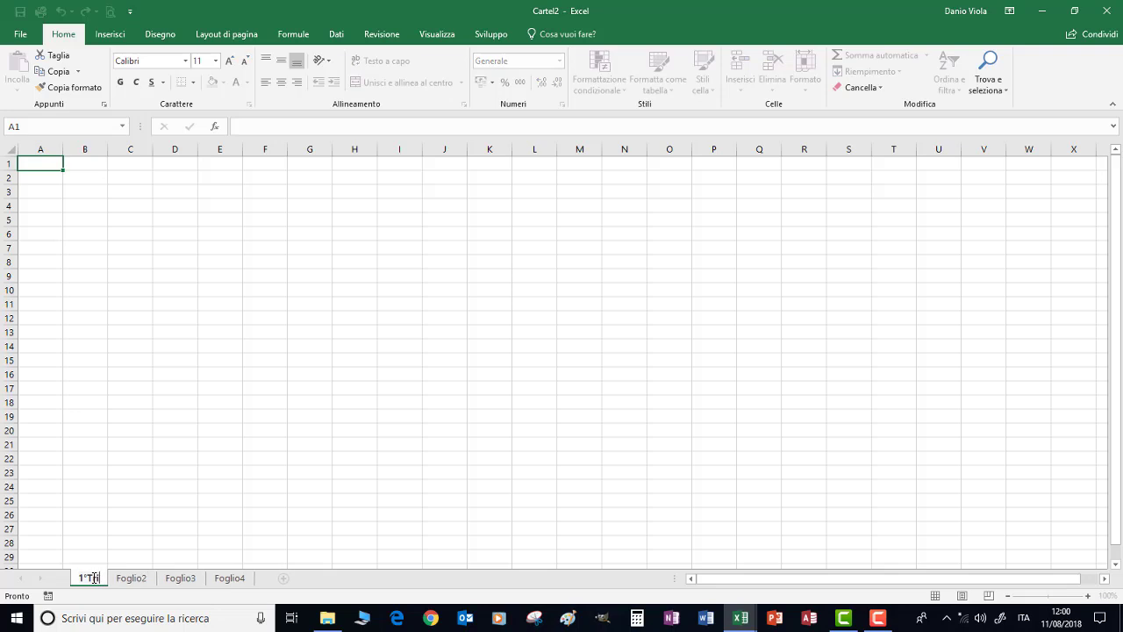
key(Return)
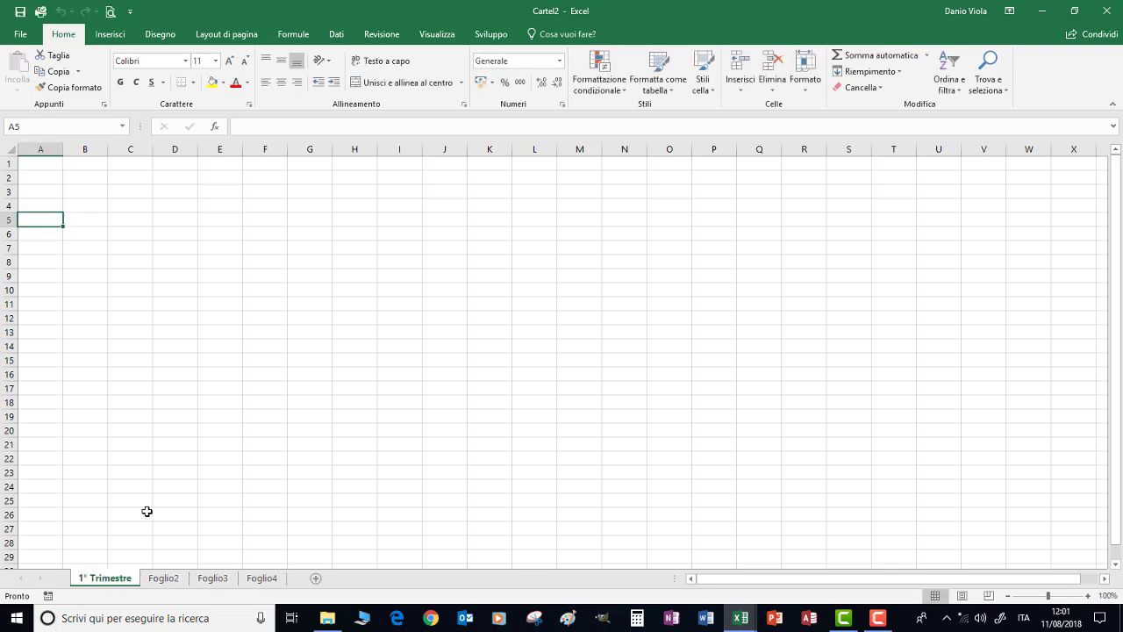
- Rename the sheets Foglio2, Foglio3 and Foglio4 as "3° Trimestre", "2° Trimestre" and "4° Trimestre"
right_click(169, 582)
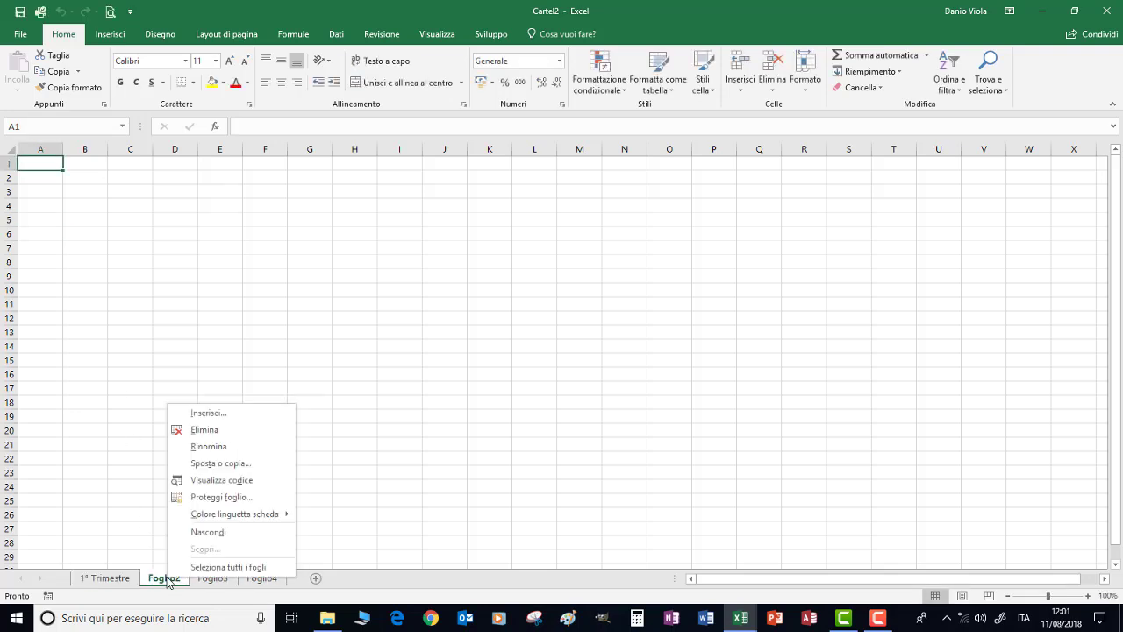
click(212, 446)
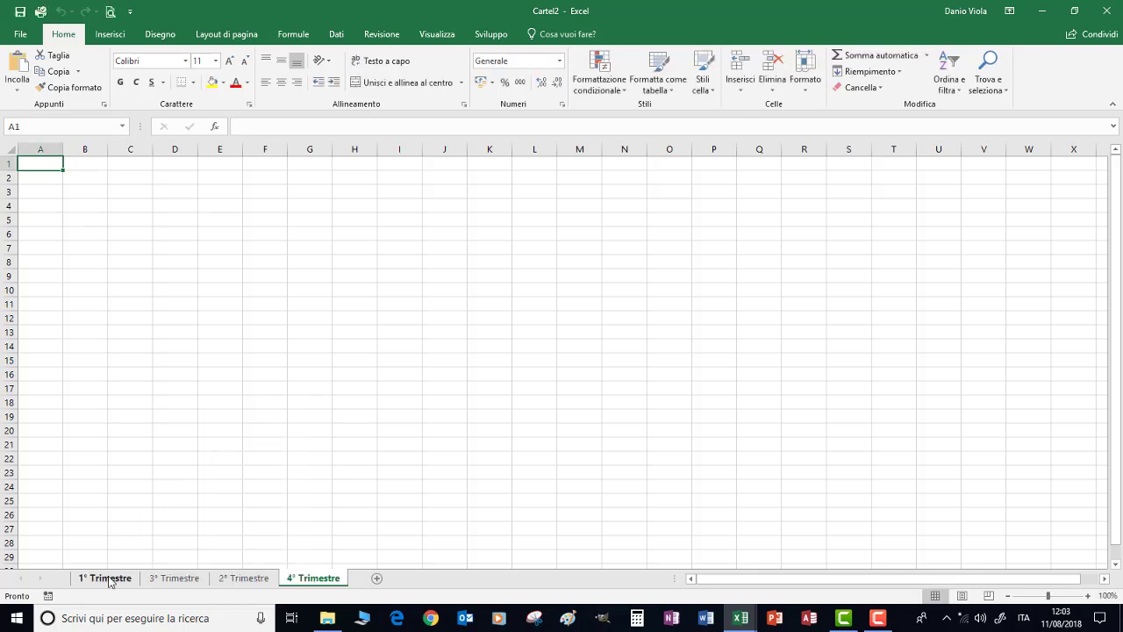
- Colour the sheet tabs red for 1° Trimestre, yellow for 3° Trimestre, light blue for 2° Trimestre and green for 4° Trimestre
right_click(110, 582)
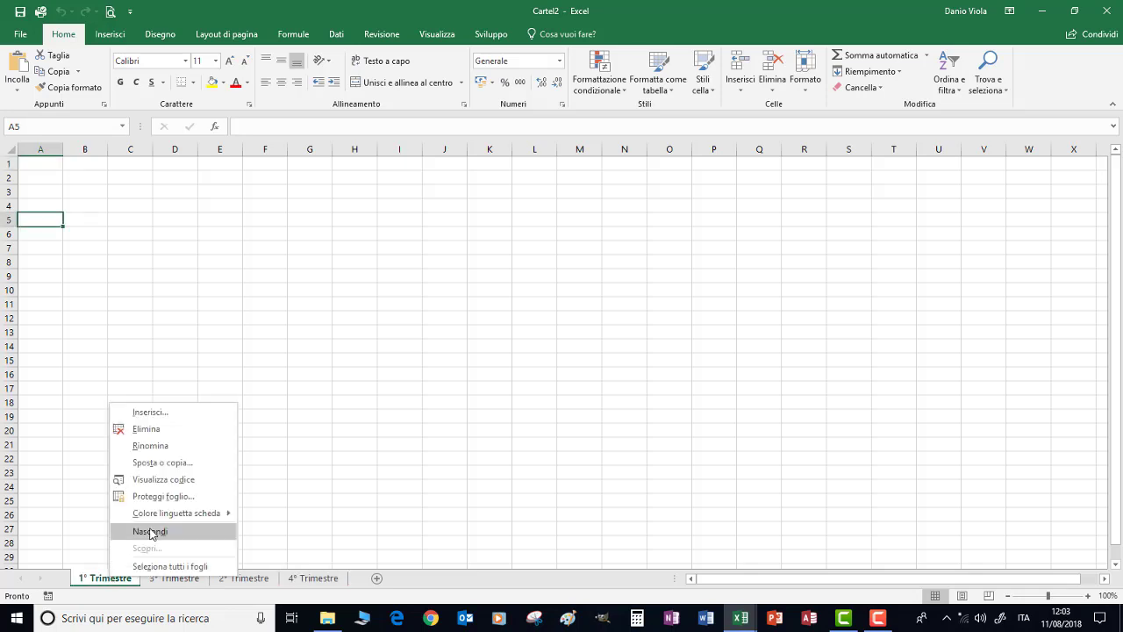
mouse_move(194, 515)
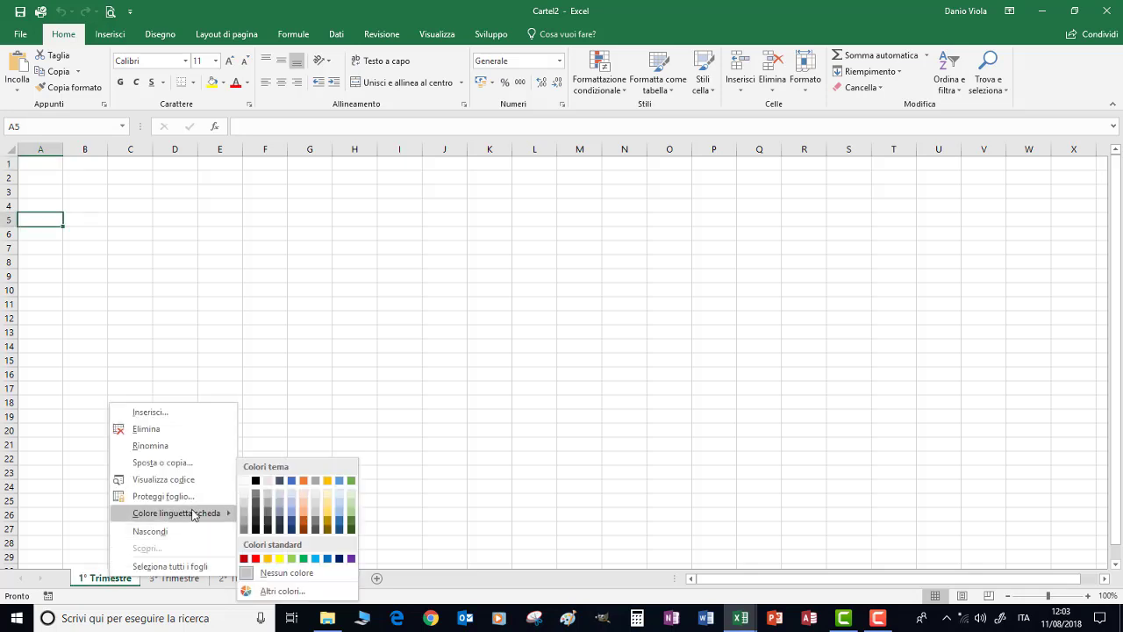
click(256, 558)
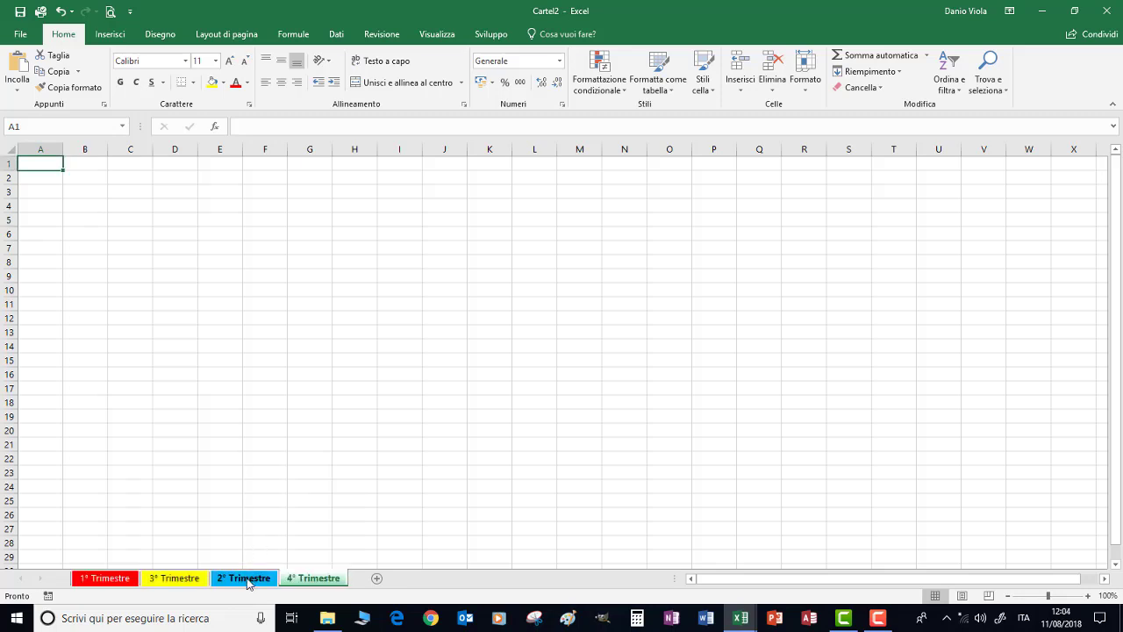
- Move the 2° Trimestre sheet between 1° Trimestre and 3° Trimestre
mouse_move(248, 582)
mouse_down()
mouse_move(247, 566)
mouse_move(223, 558)
mouse_move(158, 559)
mouse_move(138, 571)
mouse_move(147, 582)
mouse_up()
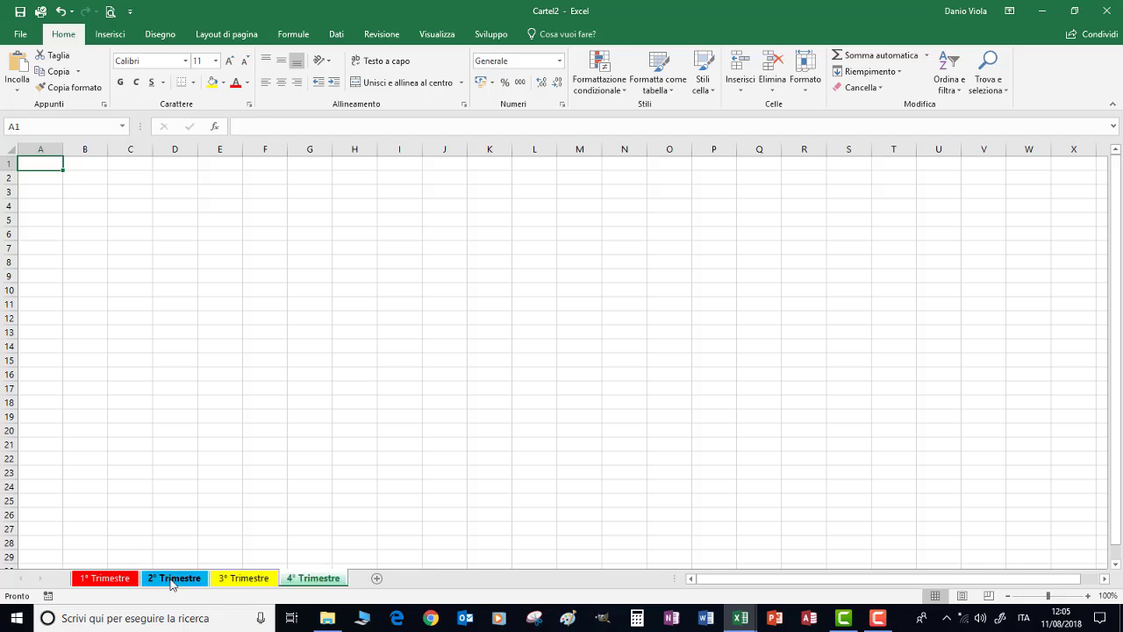
- Delete the 4° Trimestre sheet and the 3° Trimestre sheet, accepting the permanent deletion of the sheet that holds data
right_click(327, 584)
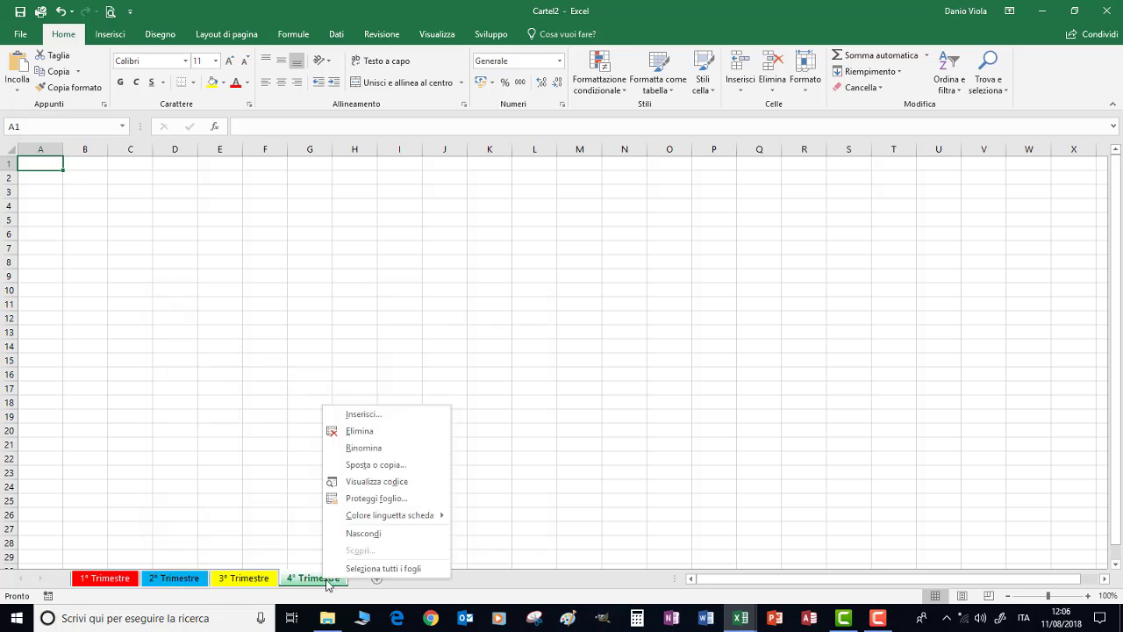
click(359, 431)
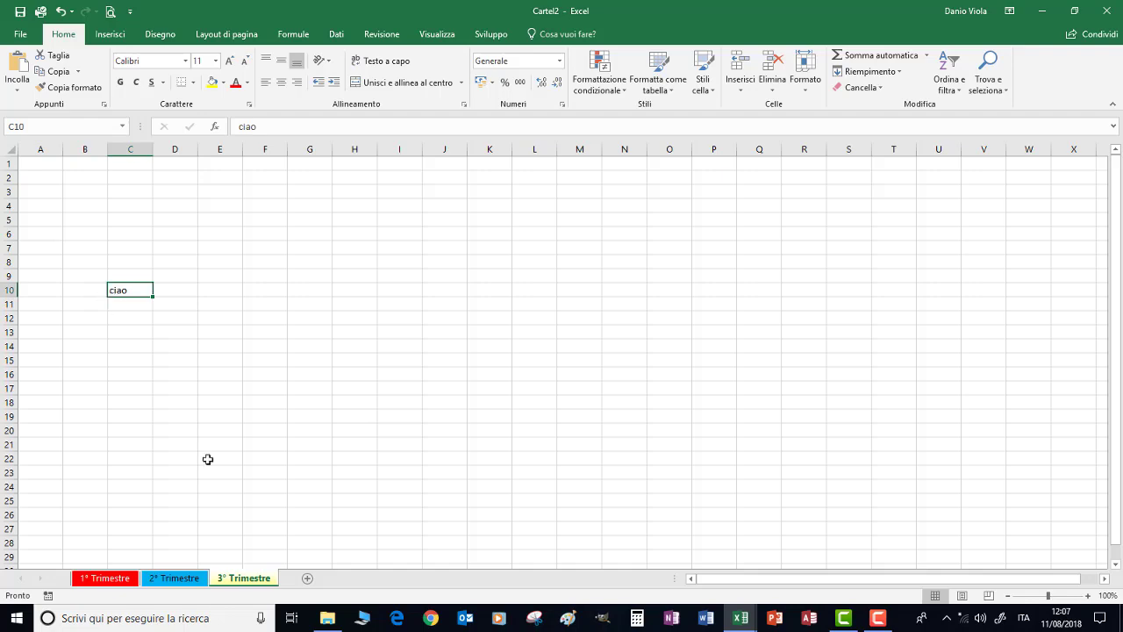
right_click(234, 583)
click(268, 434)
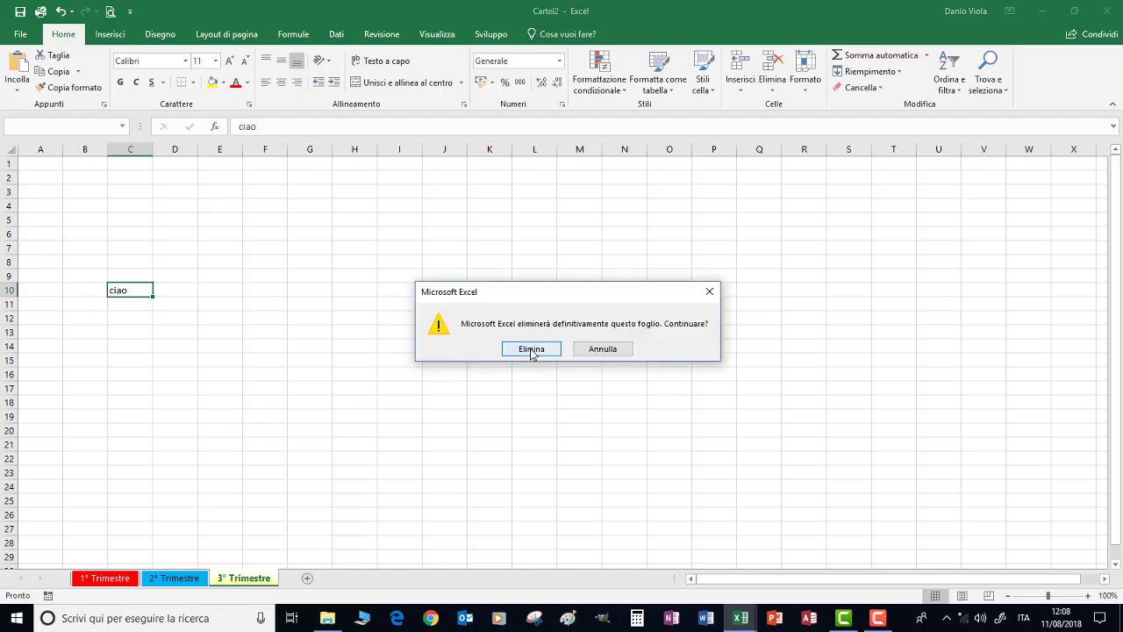
click(531, 349)
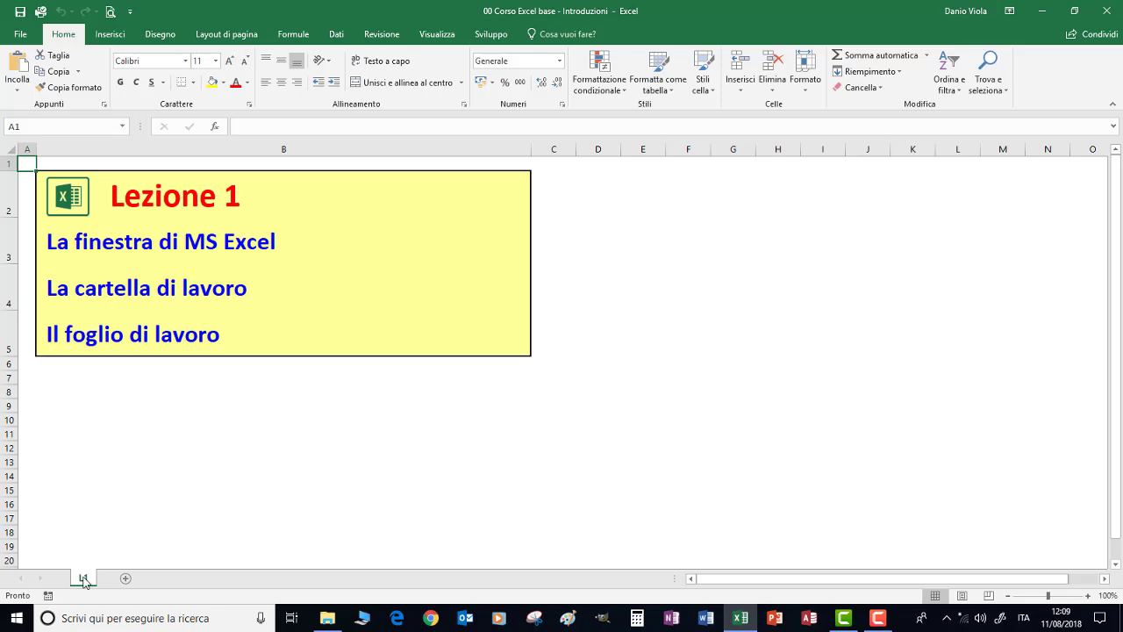
- Duplicate the L1 sheet to its right and rename the copy as L2
drag(84, 580, 111, 572)
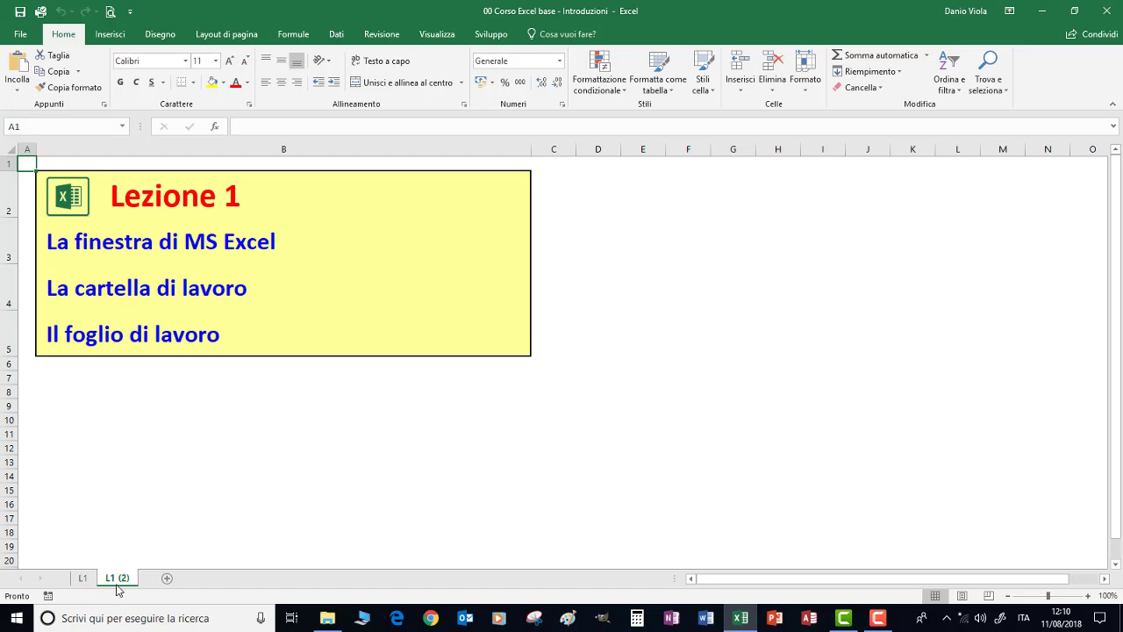
double_click(113, 576)
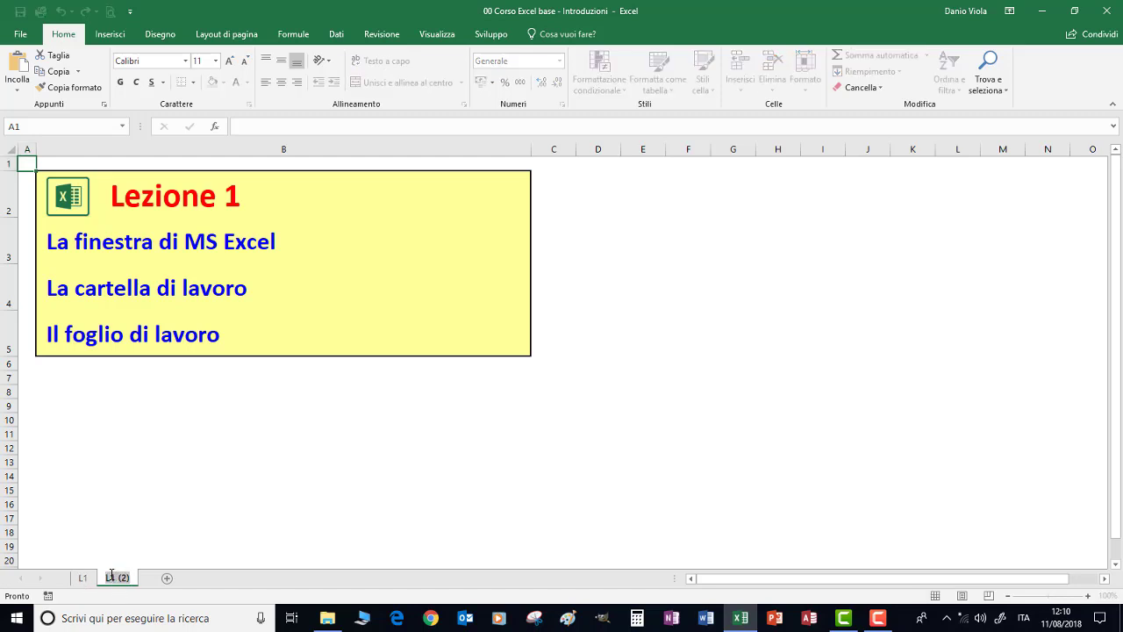
text(L2)
click(172, 418)
- Change the title in cell B2 of sheet L2 to "Lezione 2"
double_click(230, 196)
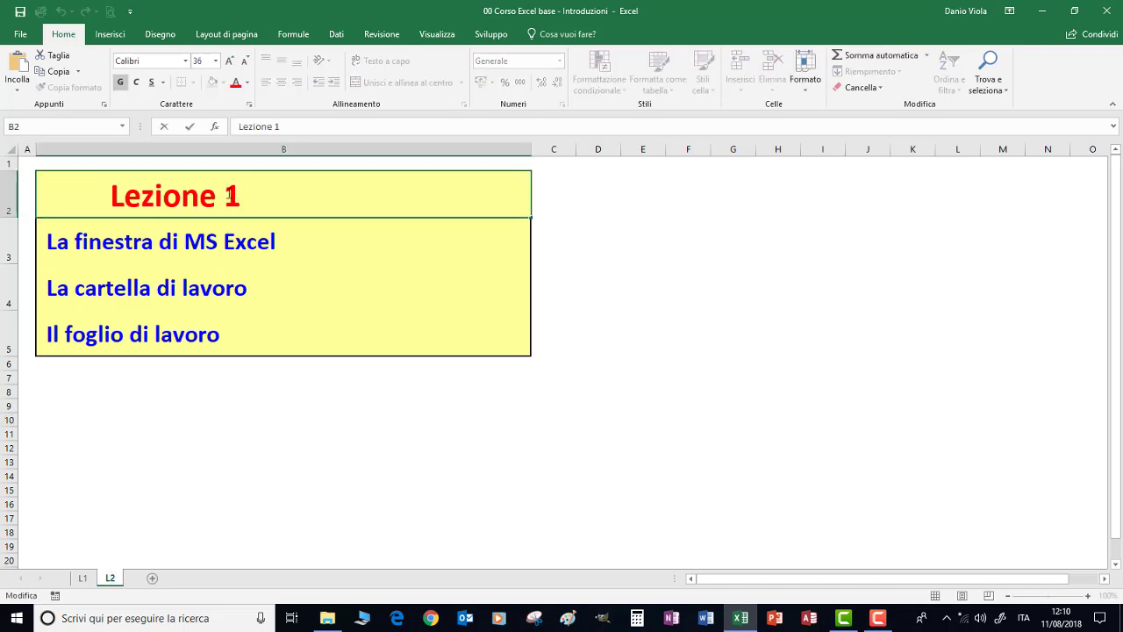
double_click(230, 196)
text(2)
key(Return)
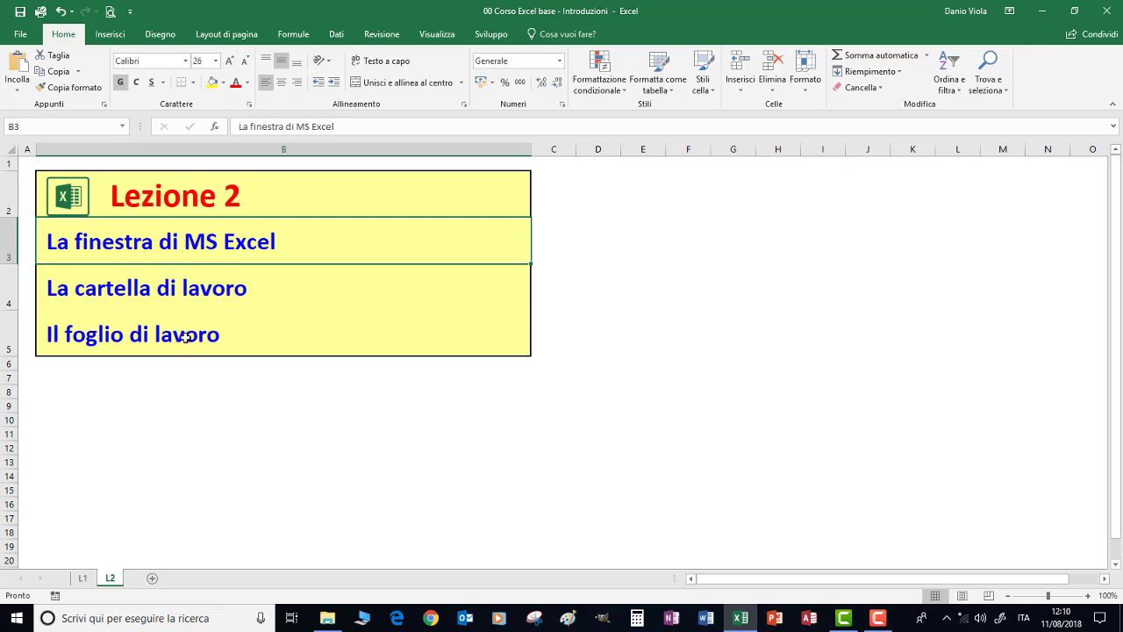
- Group the sheets L1 and L2 and duplicate both together after L2
key(ctrl+Page_Up)
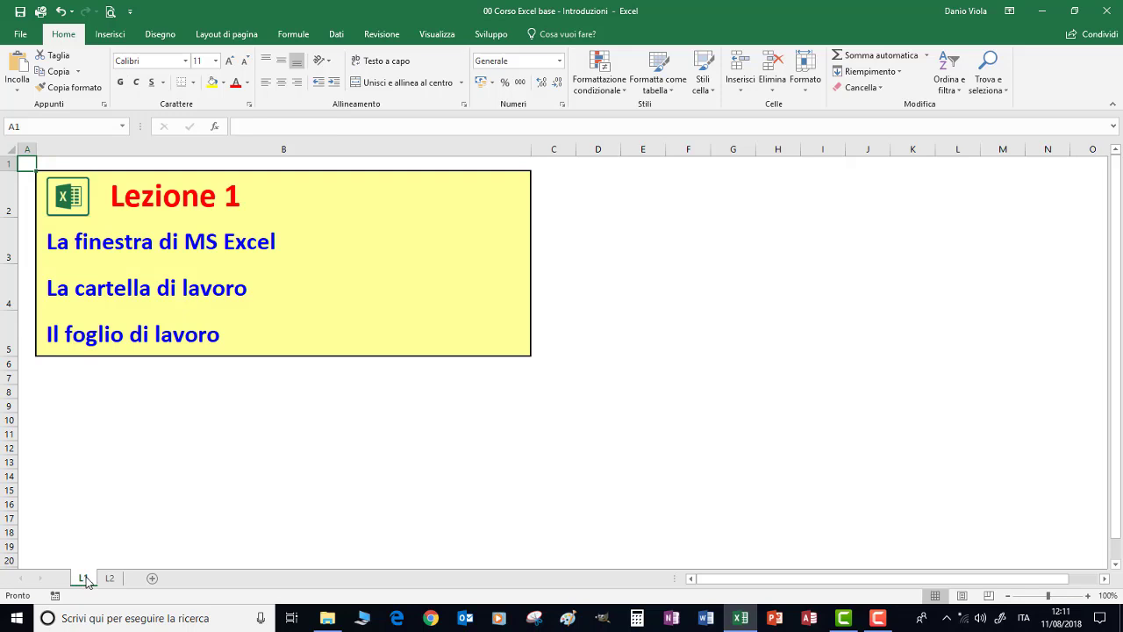
key(shift)
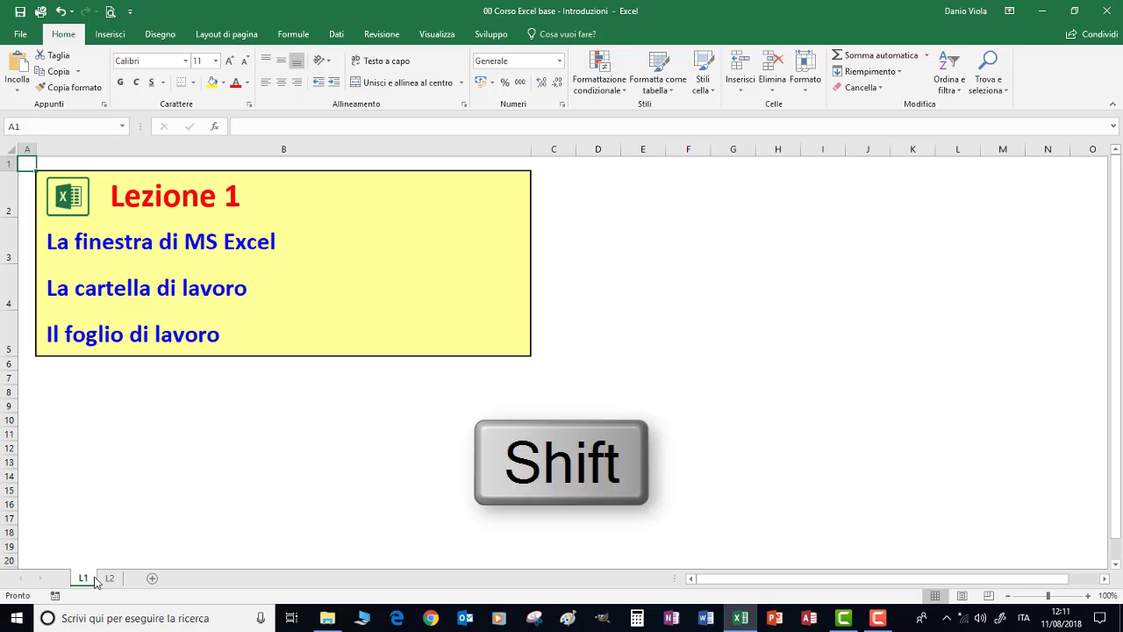
shift+click(109, 579)
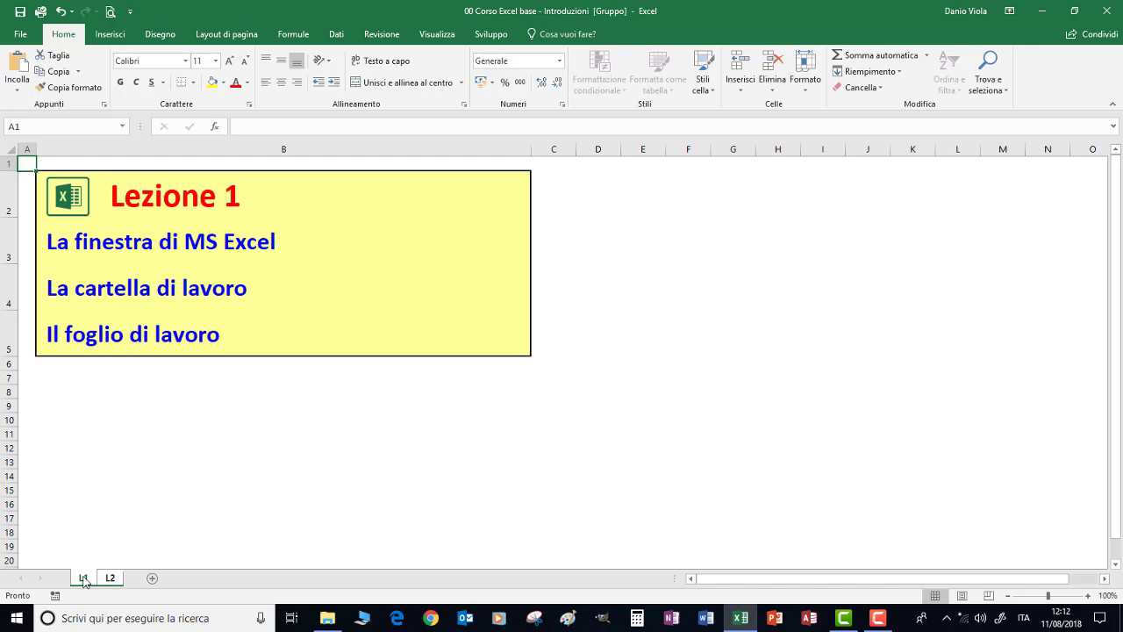
drag(83, 581, 132, 581)
key(ctrl)
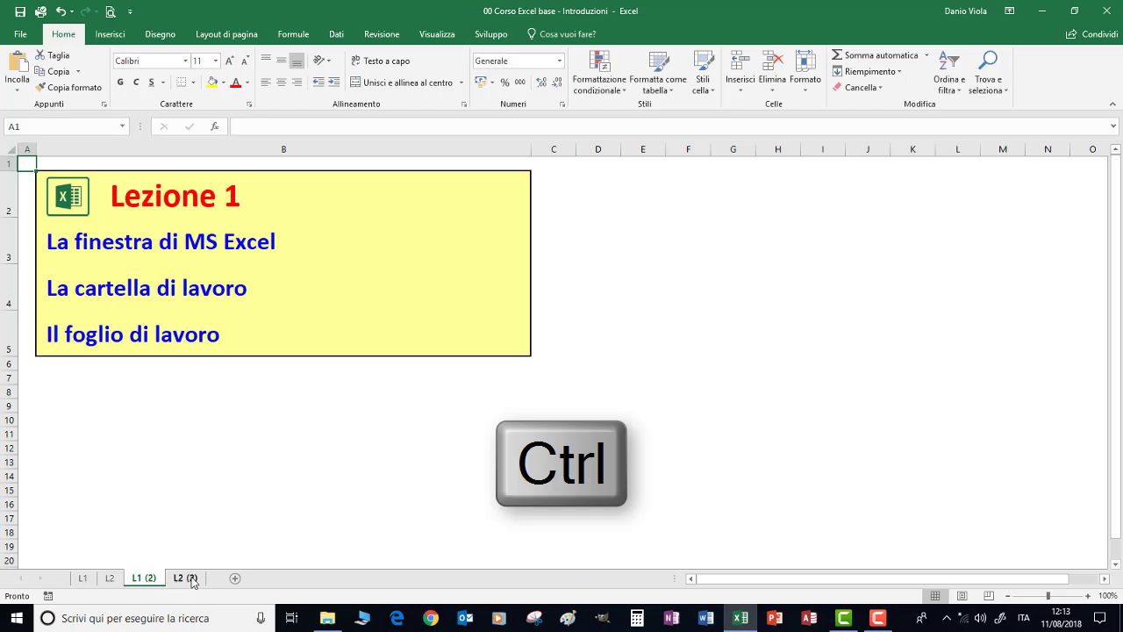
- Delete the sheets L2, L1 (2) and L2 (2) together, leaving only L1 in the workbook
click(111, 578)
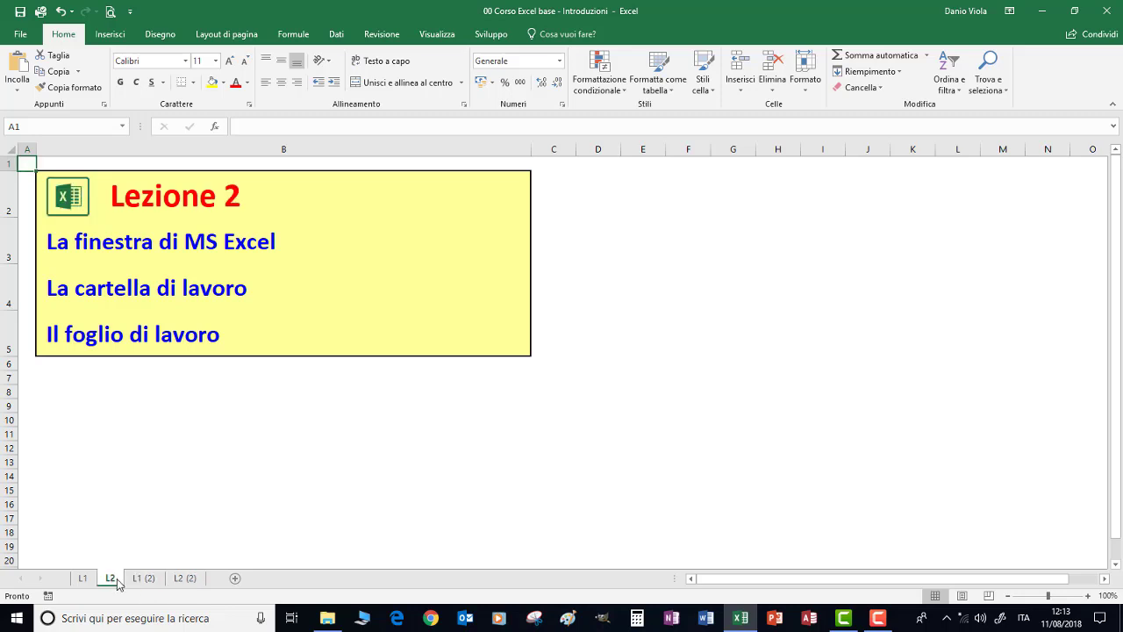
shift+click(185, 581)
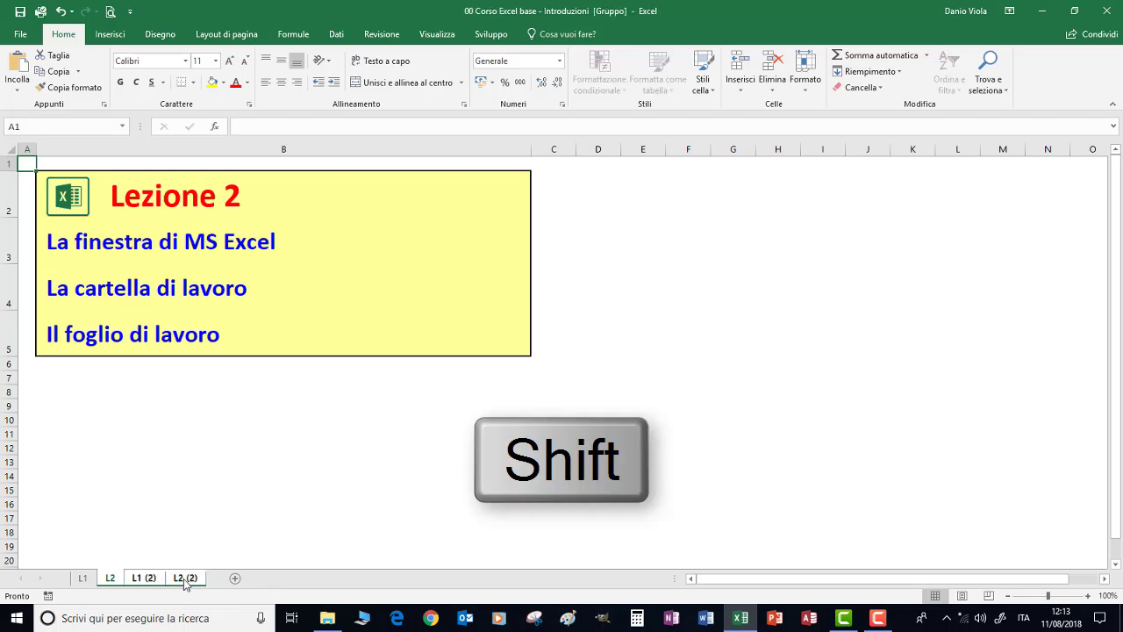
right_click(185, 580)
click(229, 419)
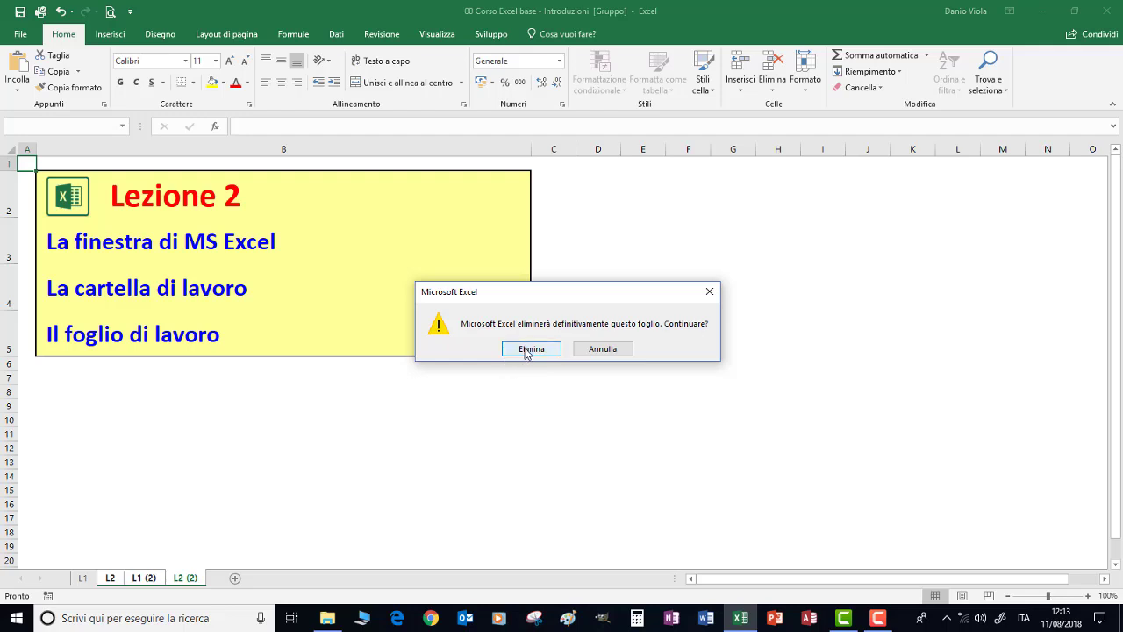
click(529, 349)
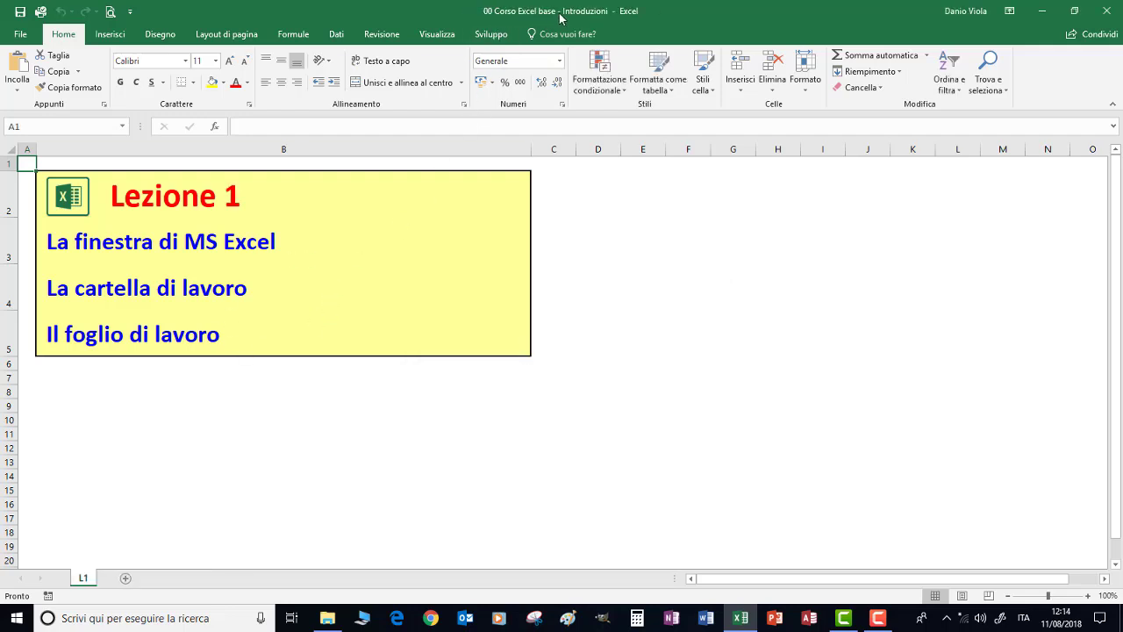
- Save the course workbook, and save the blank workbook Cartel3 on the Desktop as an Excel workbook named "Prova"
click(19, 12)
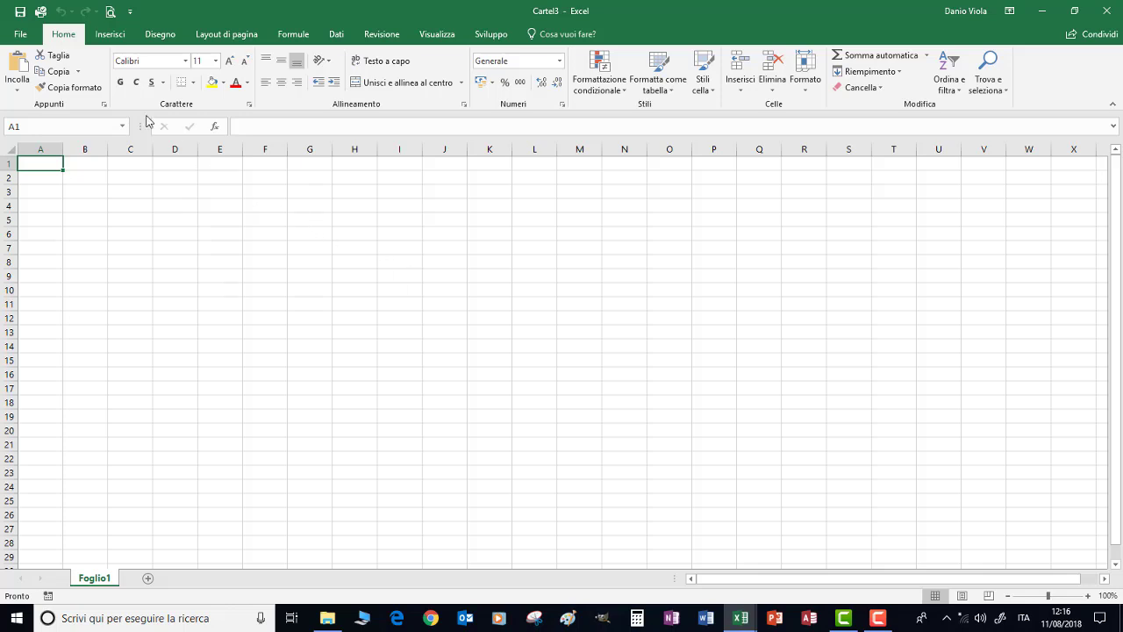
click(19, 13)
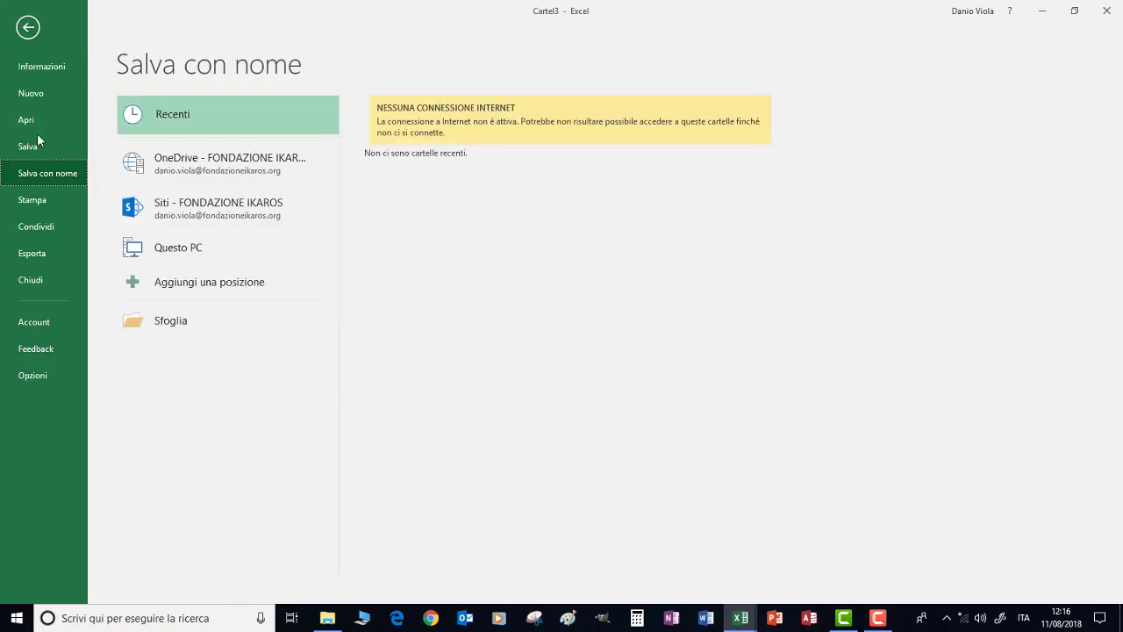
click(39, 179)
click(150, 322)
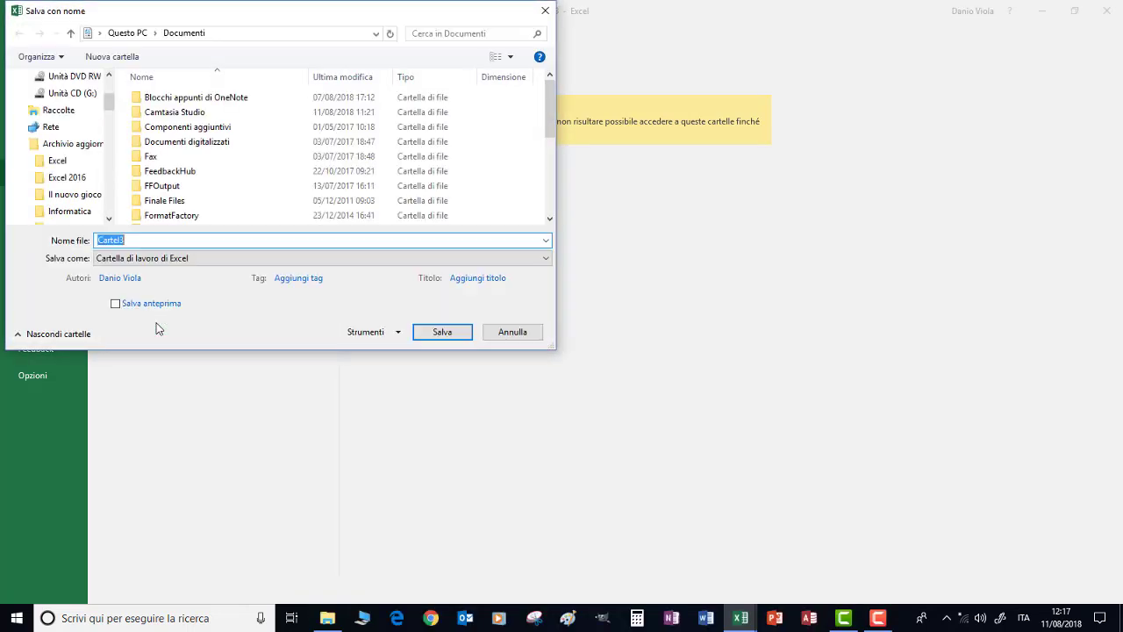
click(51, 125)
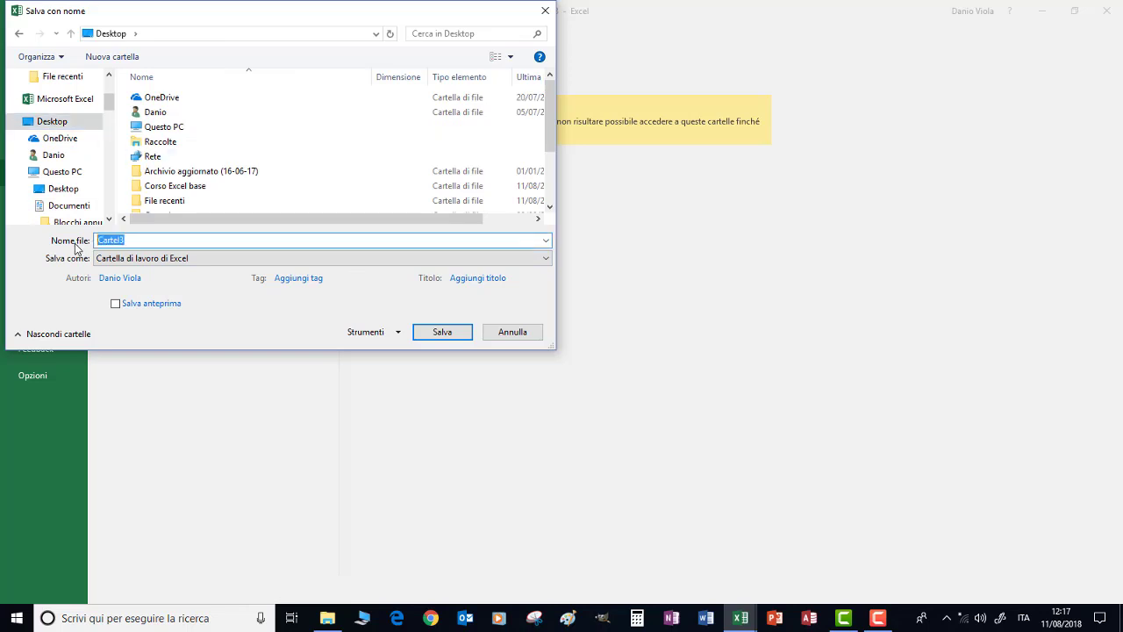
text(Prova)
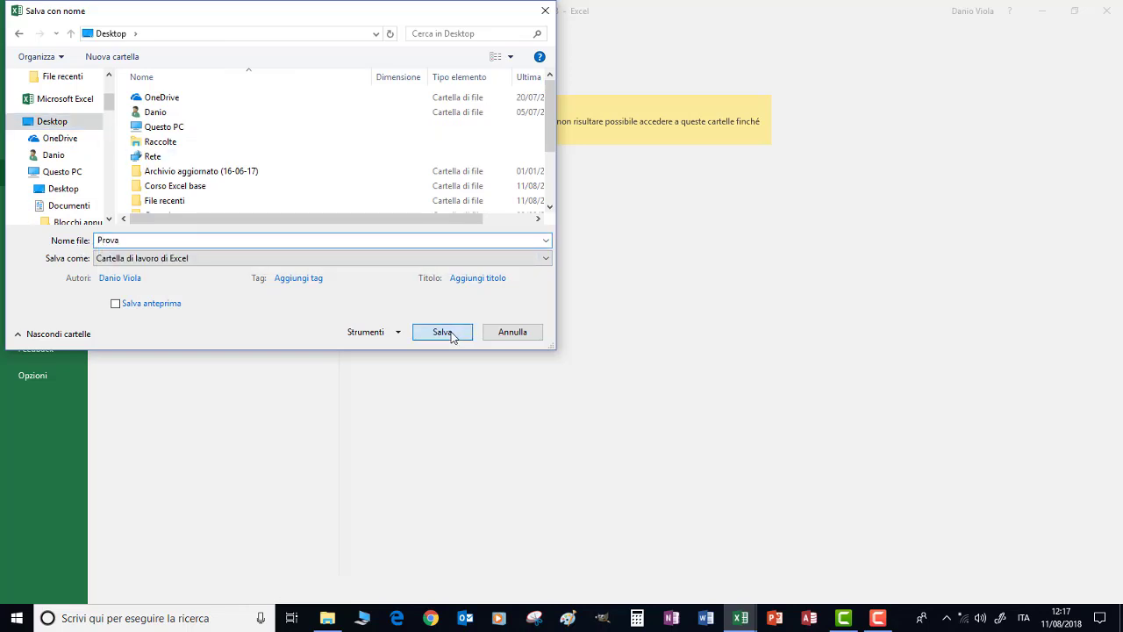
click(443, 331)
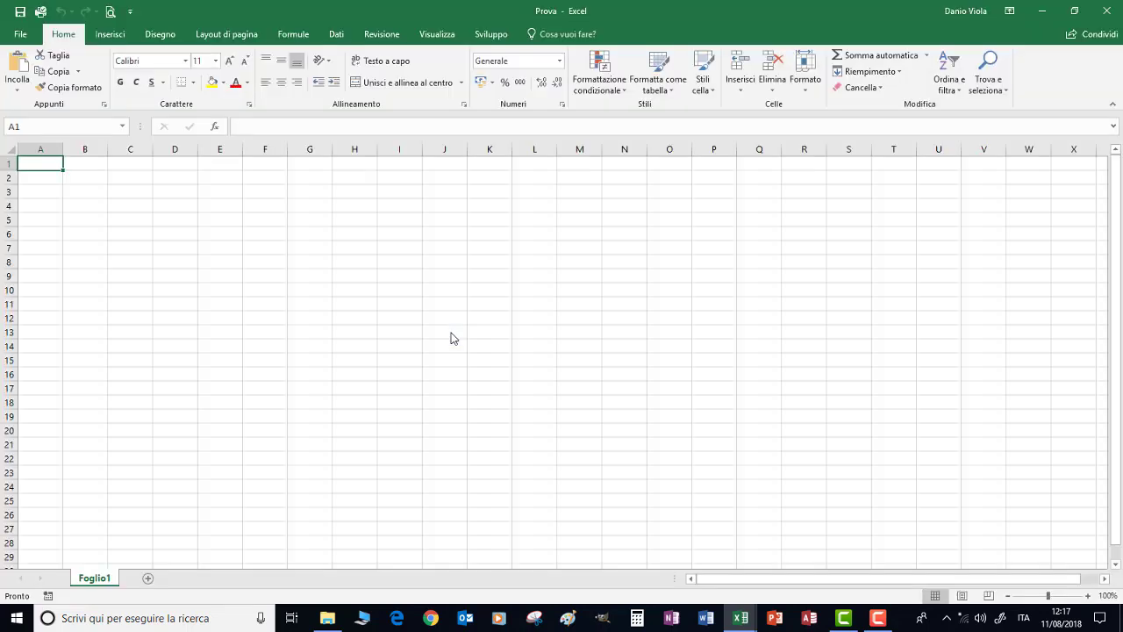
- Check the saved Prova file on the Windows desktop, and return to the workbook and close it
click(1041, 11)
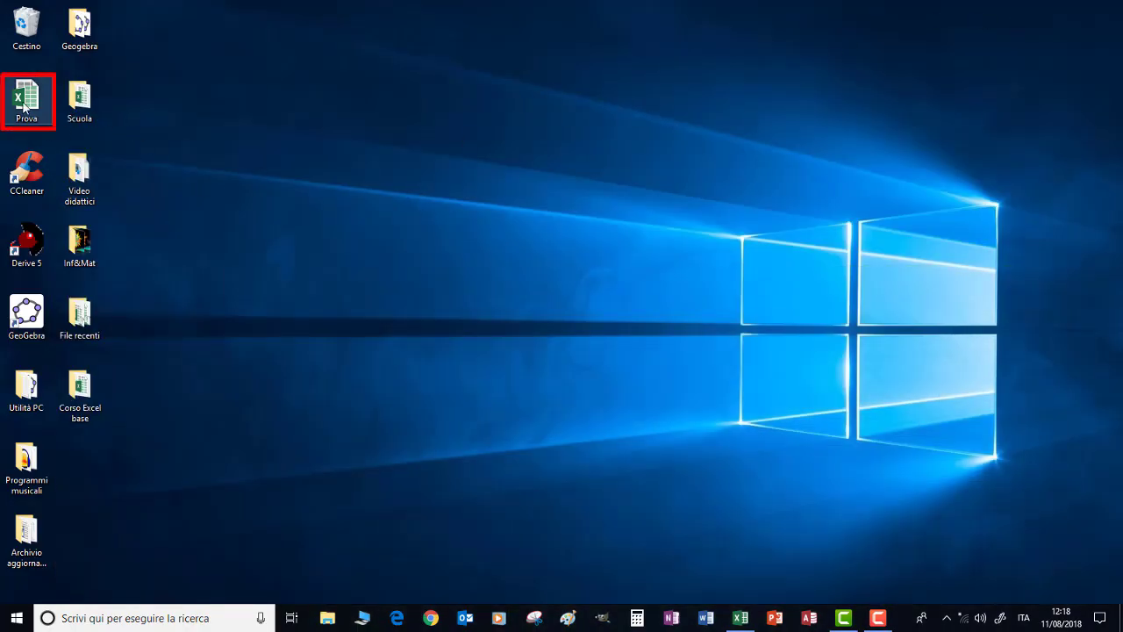
click(735, 616)
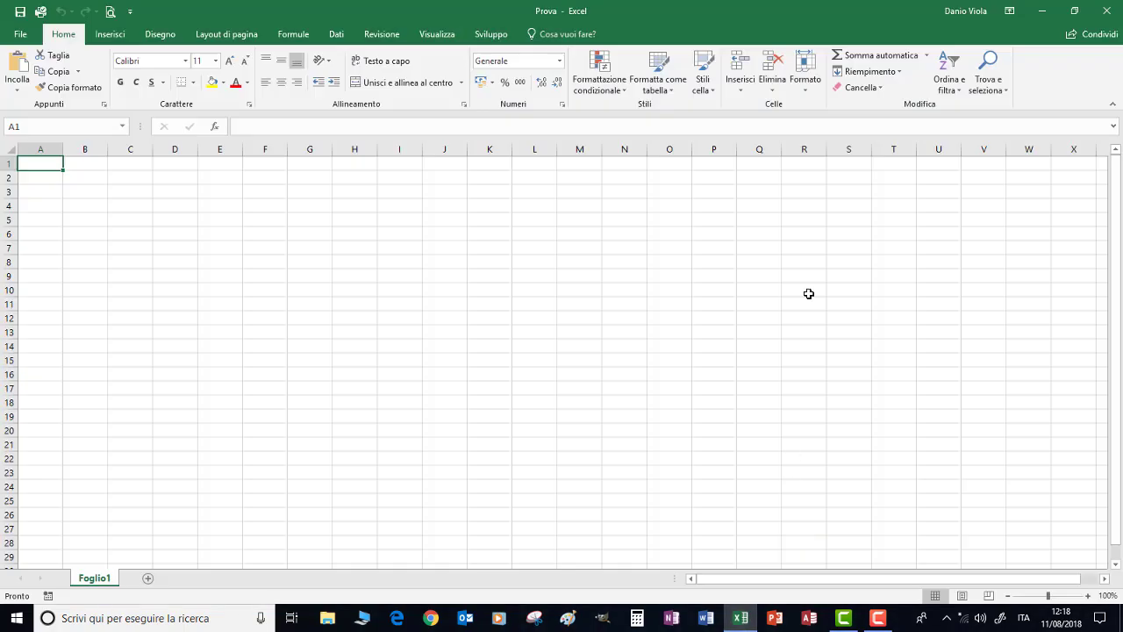
click(1108, 13)
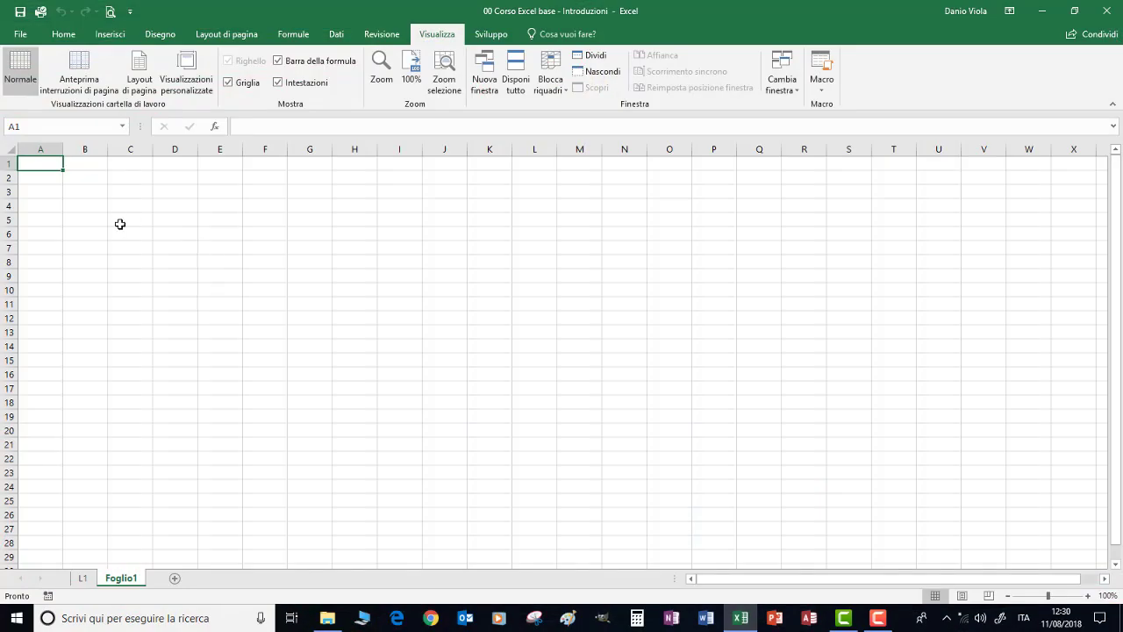
- Select row 5, column D, cell B7 and cell A1 in turn on Foglio1, and return to sheet L1
click(7, 220)
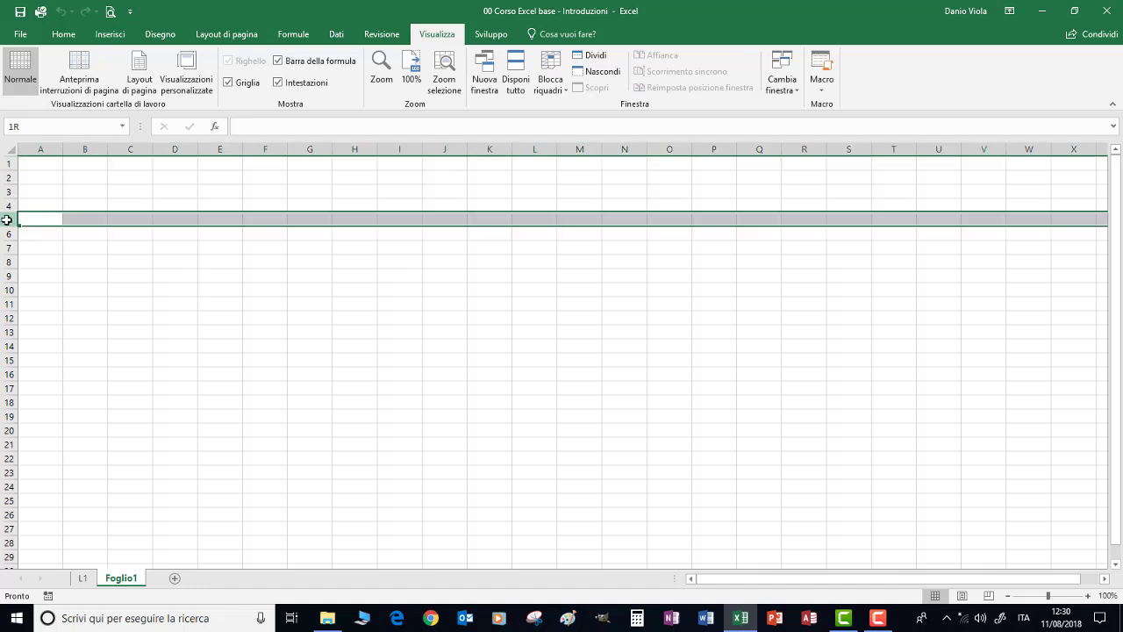
click(176, 149)
click(103, 246)
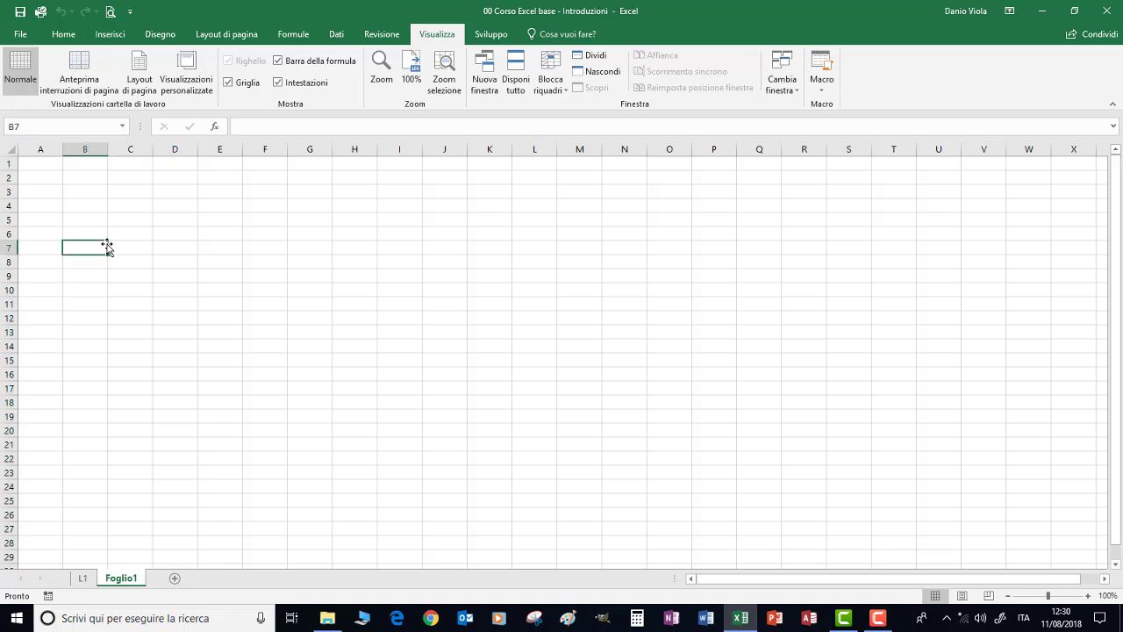
click(41, 167)
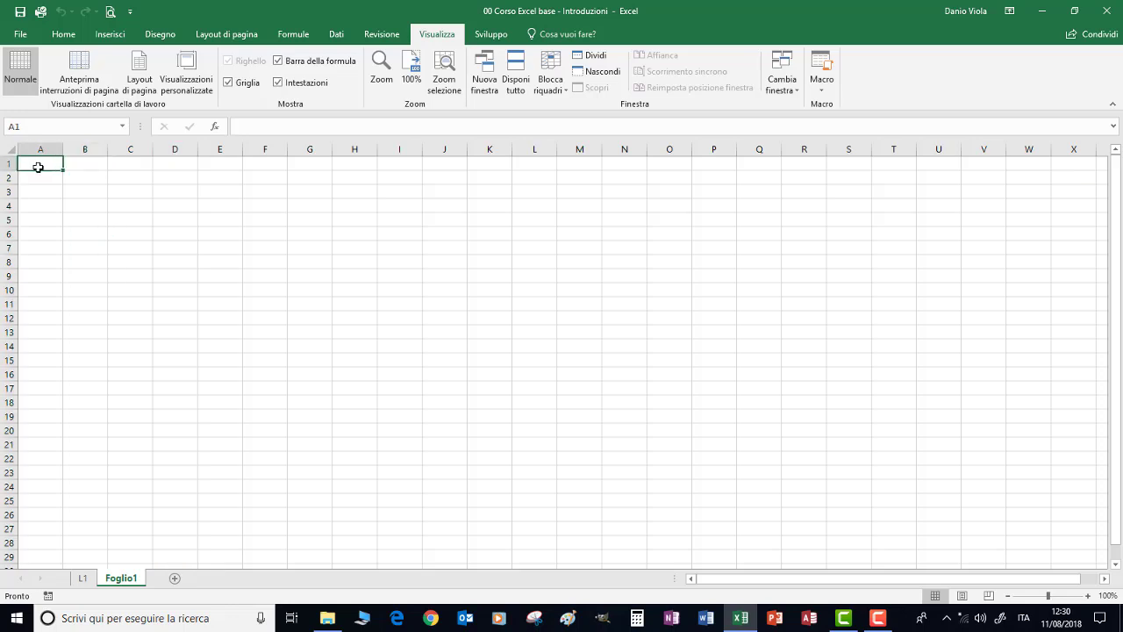
click(83, 578)
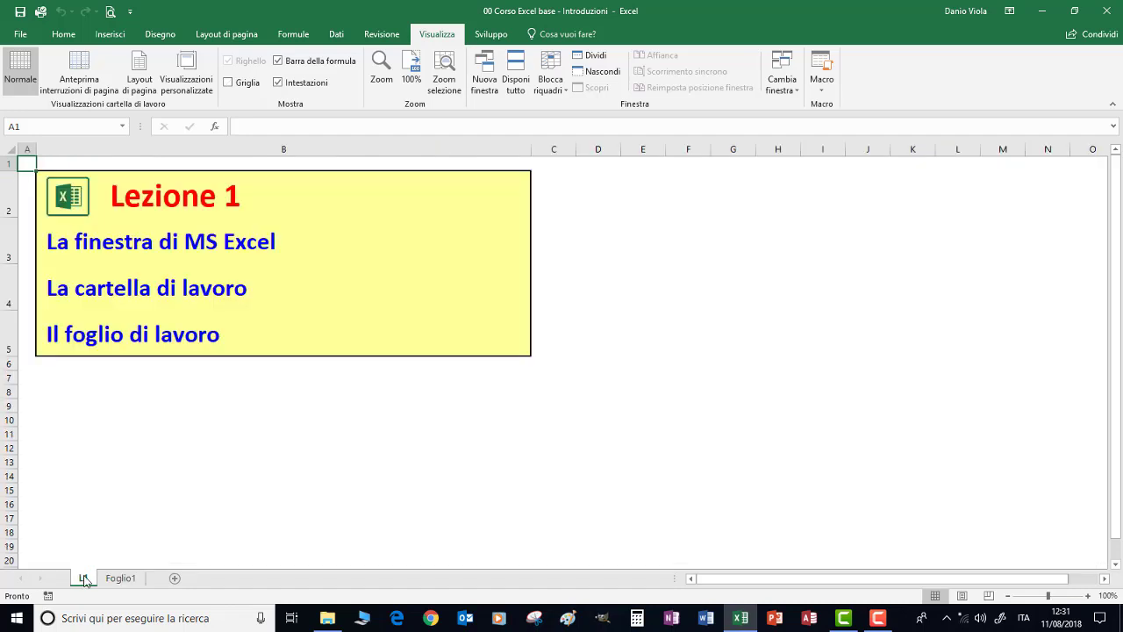